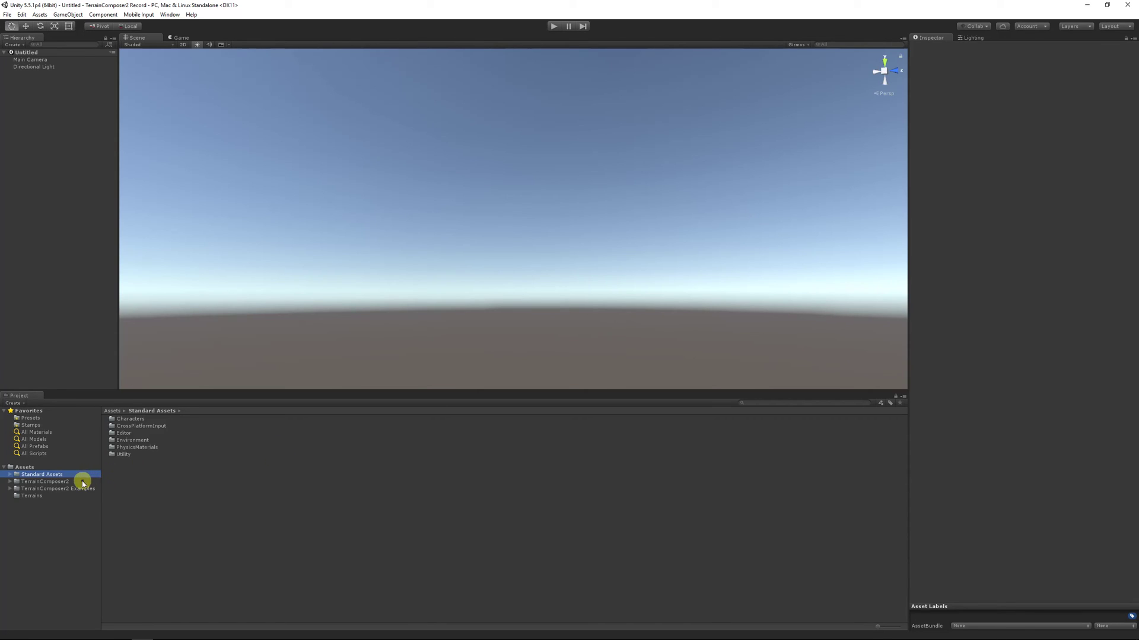
Open the project's Player settings and set the rendering color space to Linear, keeping the automatic Windows graphics API enabled
{"action": "left_click", "coordinate": [82, 482]}
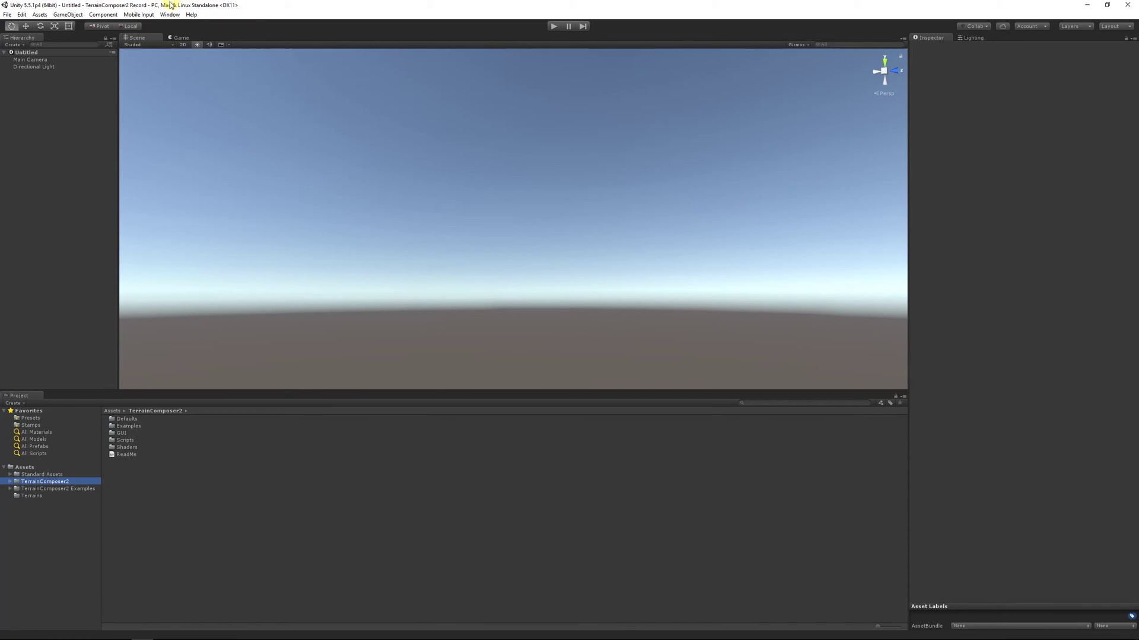
{"action": "left_click", "coordinate": [28, 16]}
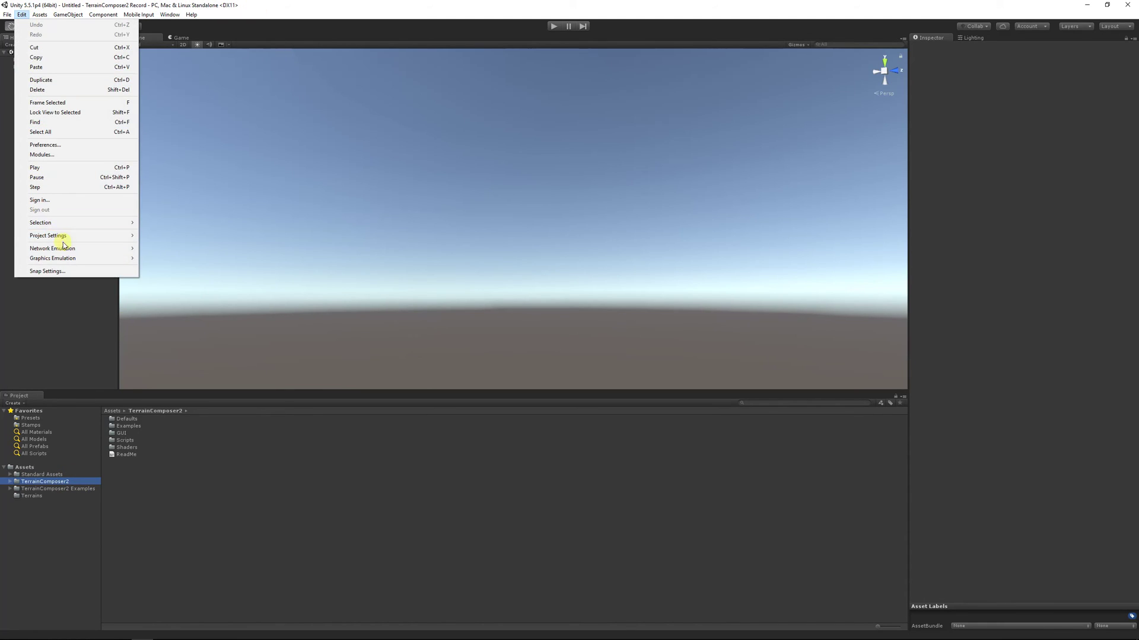
{"action": "mouse_move", "coordinate": [93, 235]}
{"action": "left_click", "coordinate": [176, 275]}
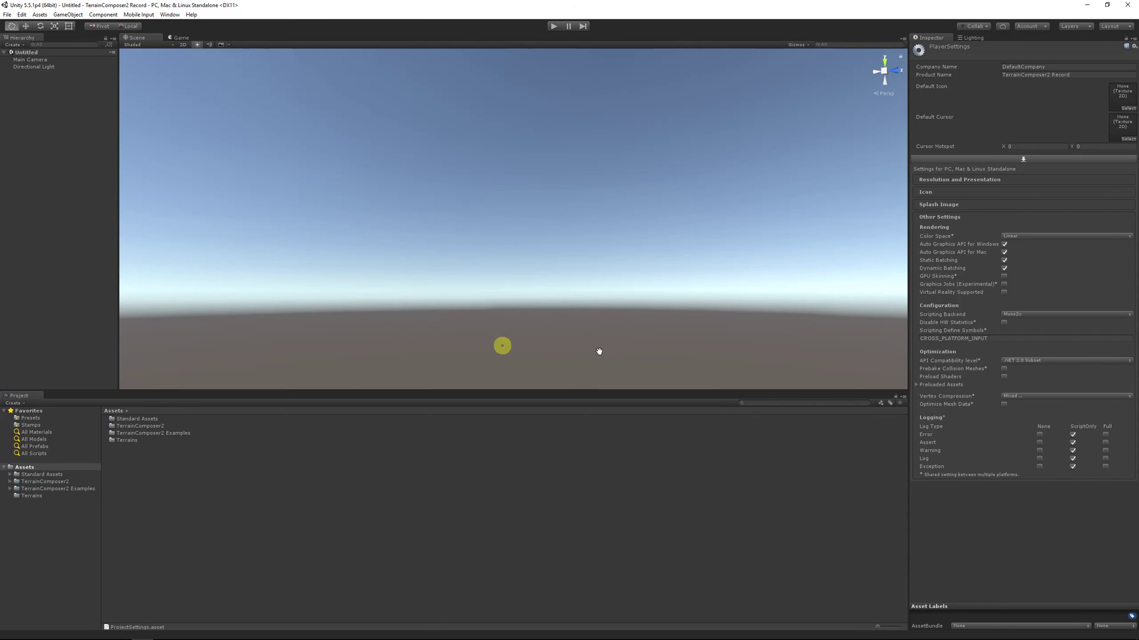
{"action": "left_click", "coordinate": [1005, 245]}
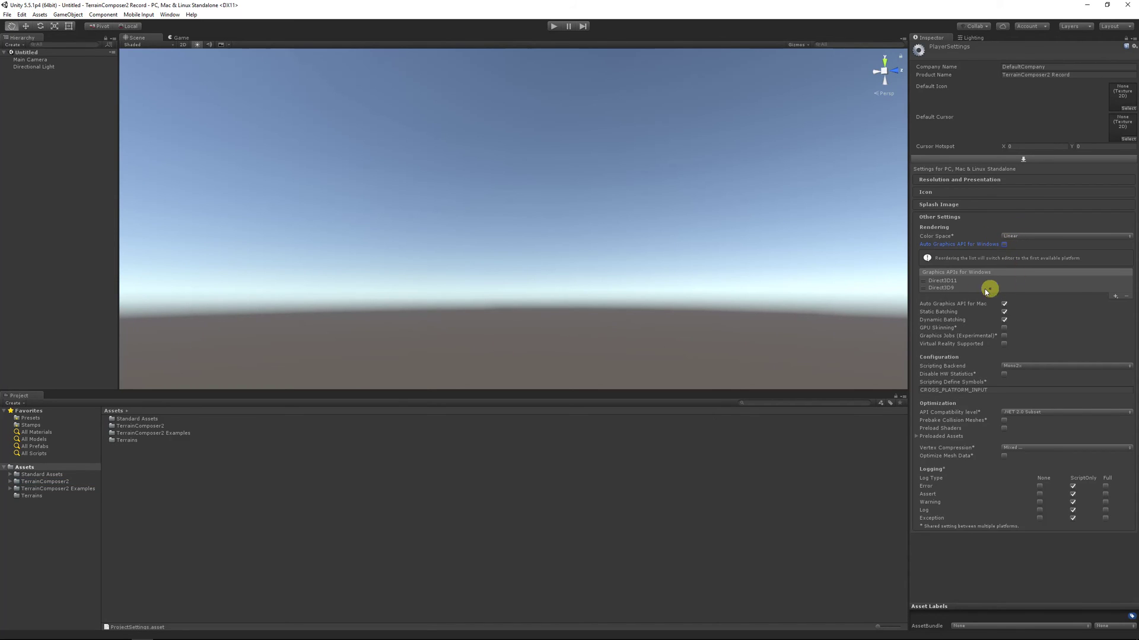
{"action": "left_click", "coordinate": [1004, 245]}
{"action": "left_click", "coordinate": [1006, 236]}
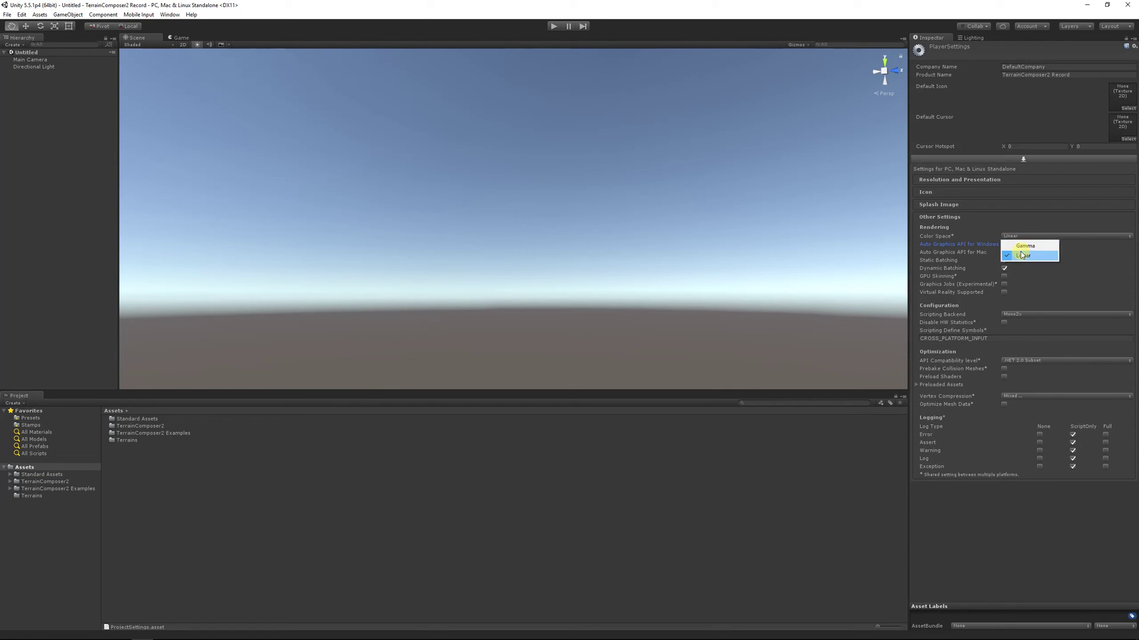
{"action": "left_click", "coordinate": [1021, 255]}
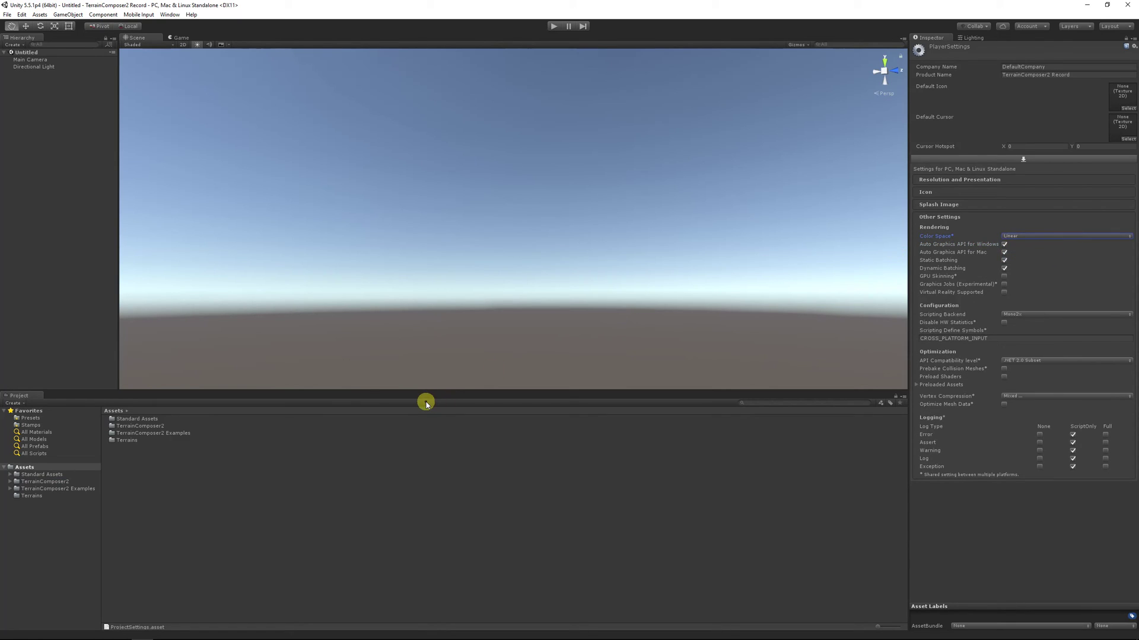
Open the ExampleMountainVillage scene from the TerrainComposer2 Examples Scenes folder
{"action": "left_click", "coordinate": [58, 482]}
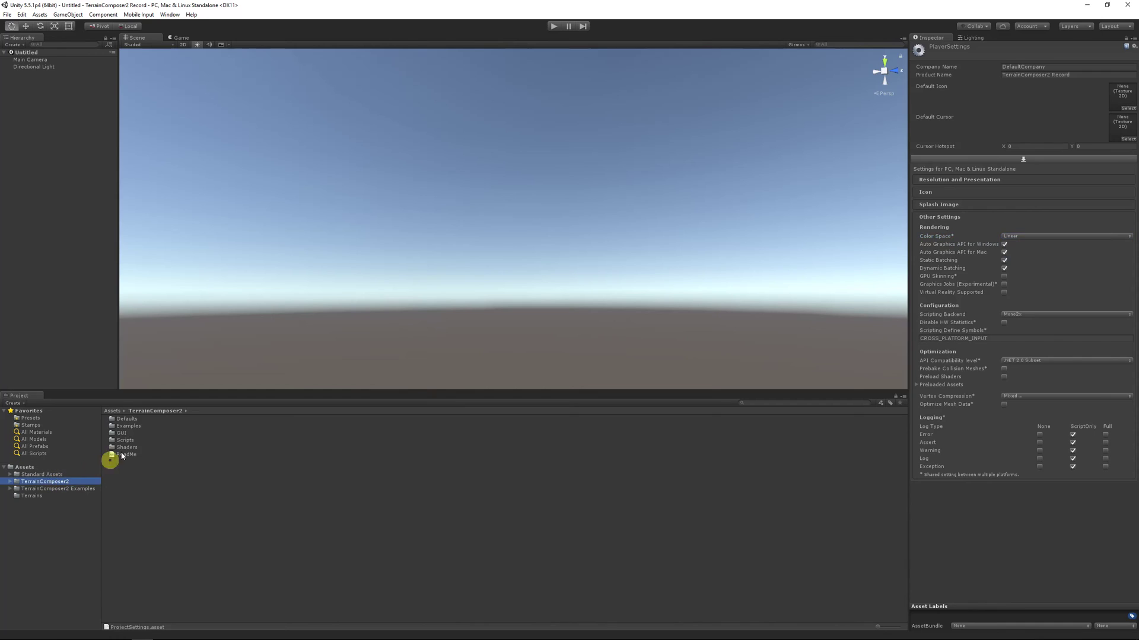
{"action": "double_click", "coordinate": [127, 426]}
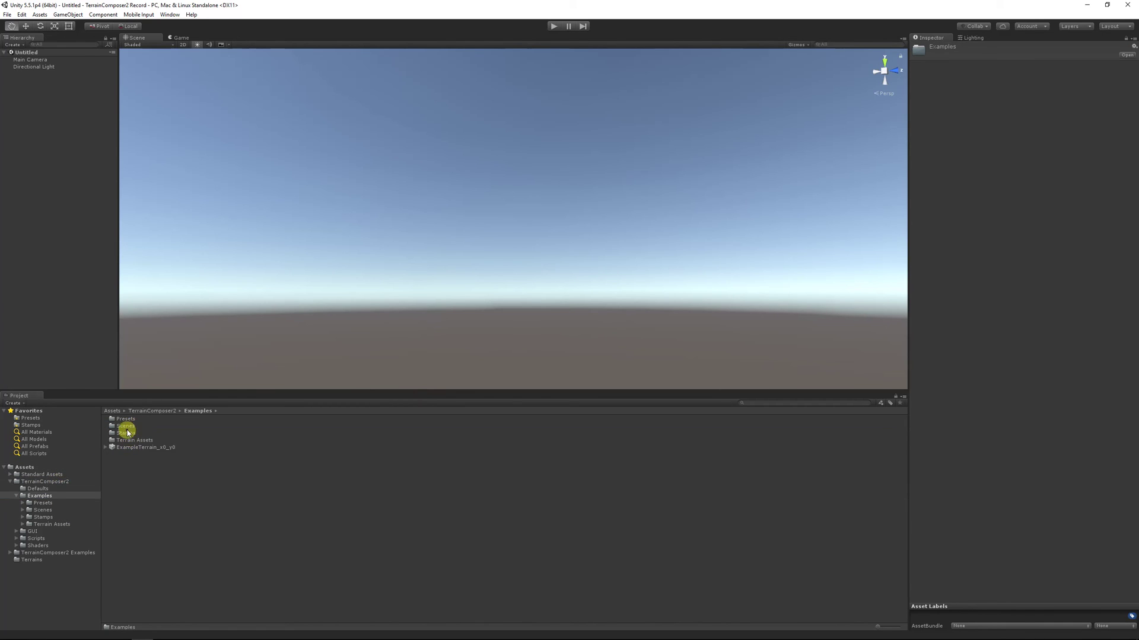
{"action": "double_click", "coordinate": [126, 426]}
{"action": "double_click", "coordinate": [135, 427]}
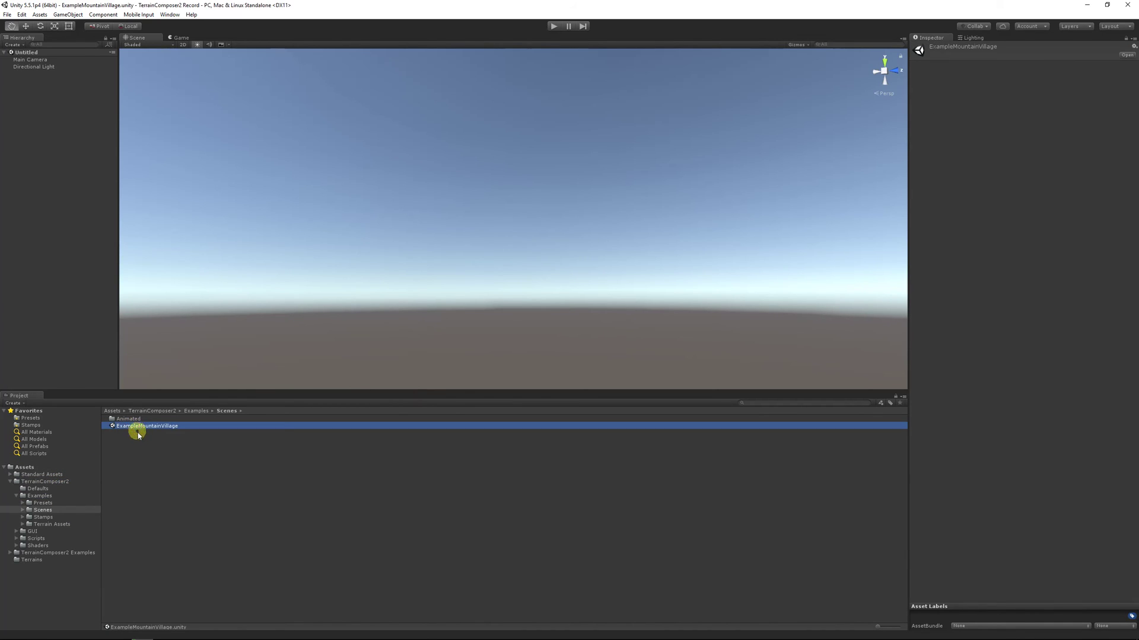
Look at the scene's README object, view its package download page in the browser, and close that page
{"action": "left_click", "coordinate": [30, 81]}
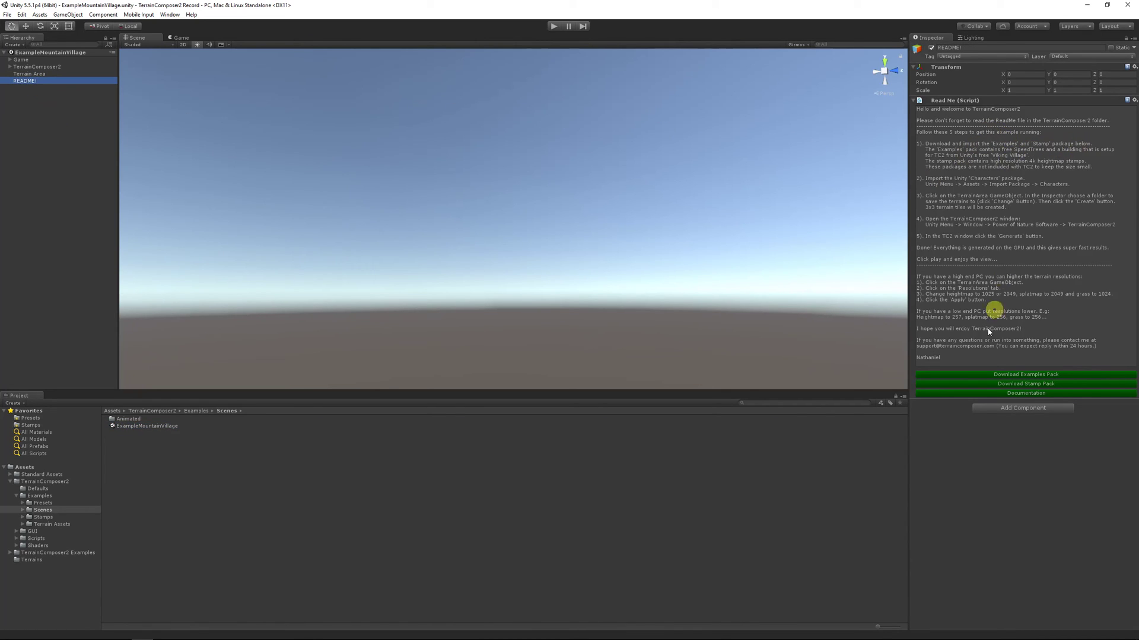
{"action": "left_click", "coordinate": [1000, 382]}
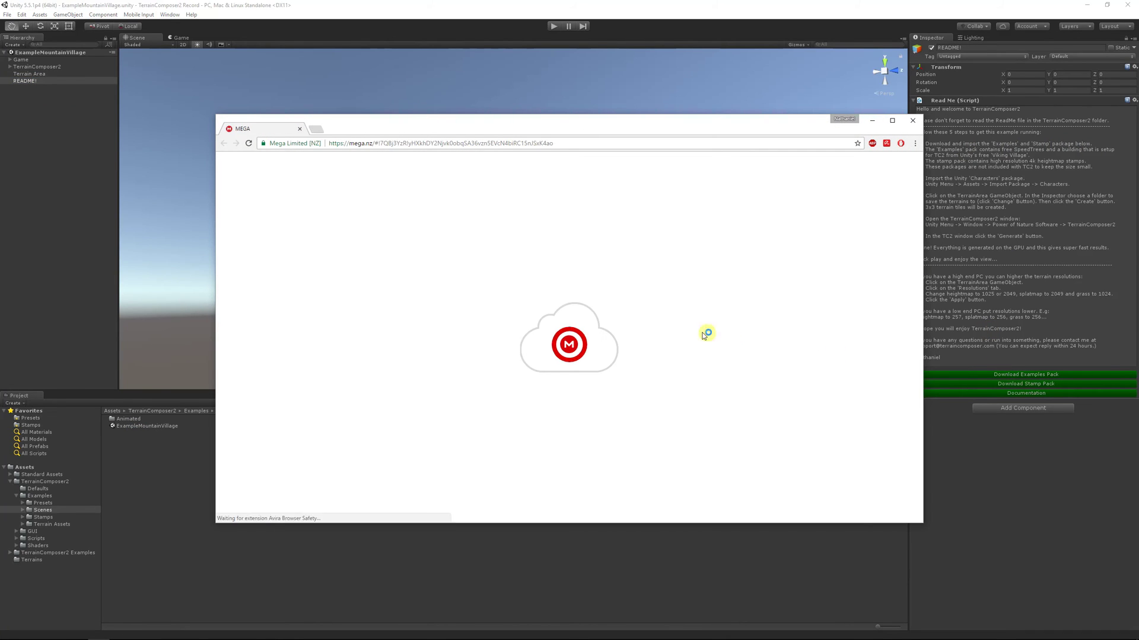
{"action": "left_click", "coordinate": [633, 354]}
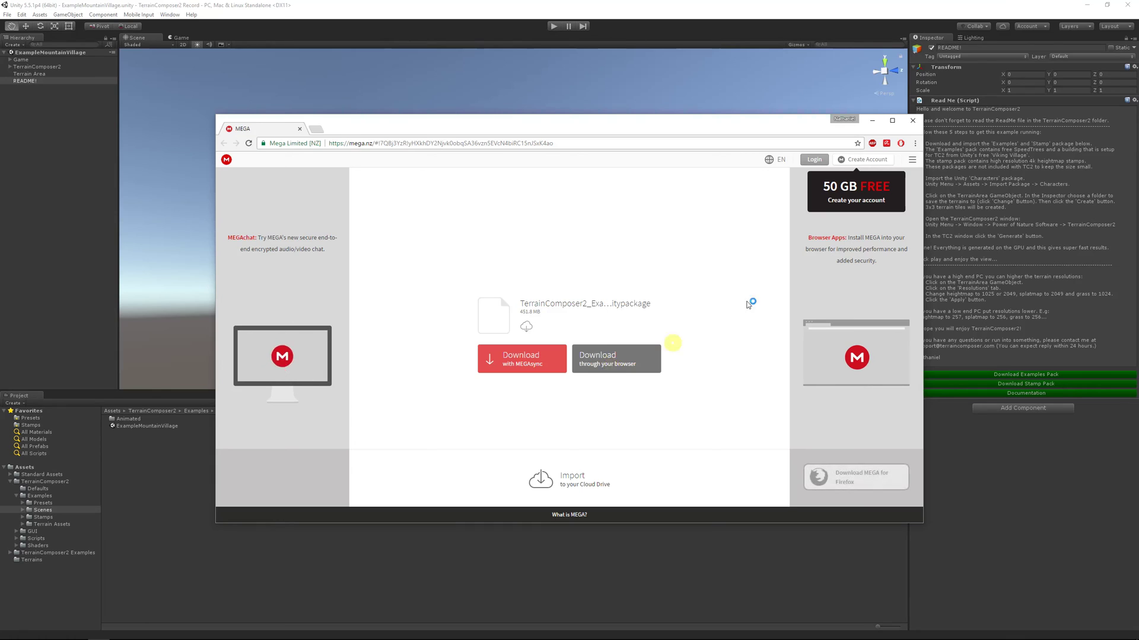
{"action": "left_click", "coordinate": [911, 120]}
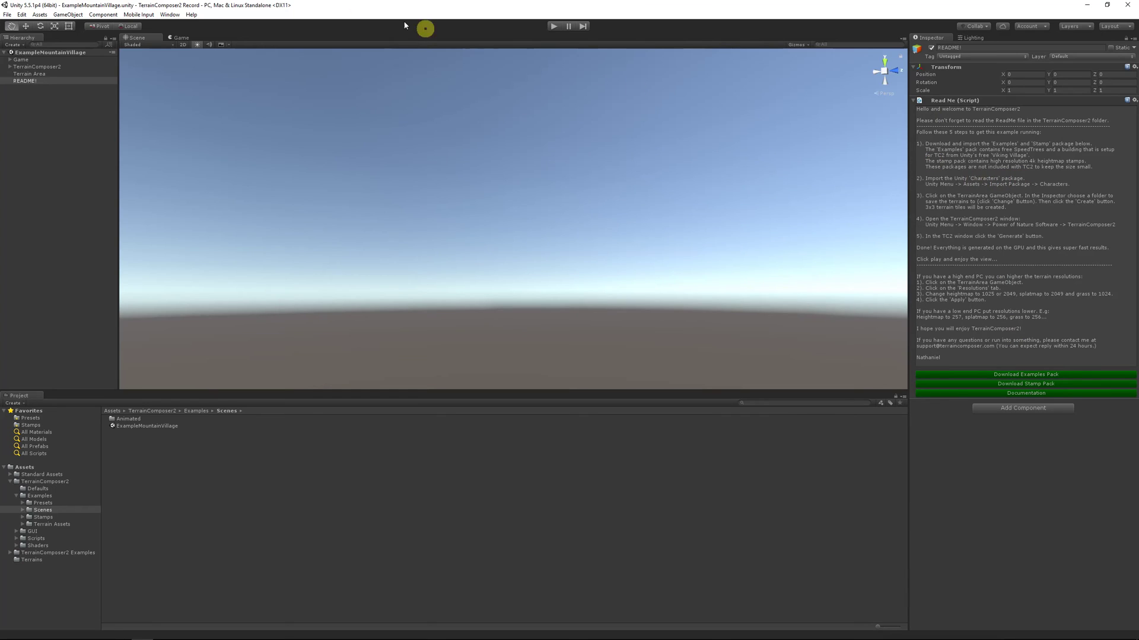
Check the packages available for import into the project
{"action": "left_click", "coordinate": [41, 15]}
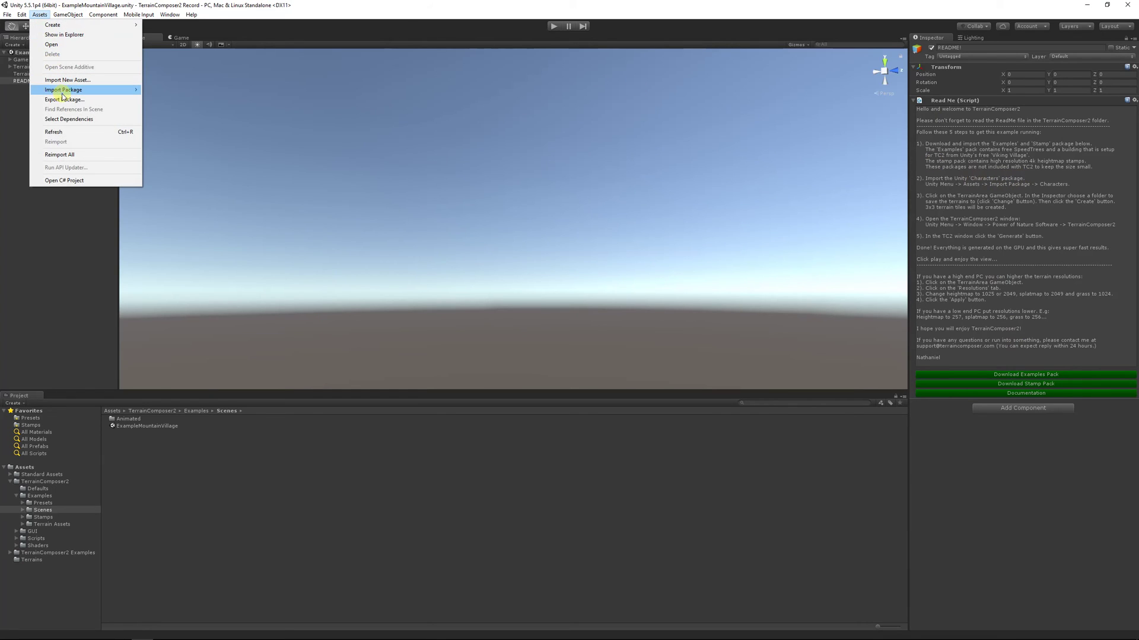
{"action": "mouse_move", "coordinate": [89, 89]}
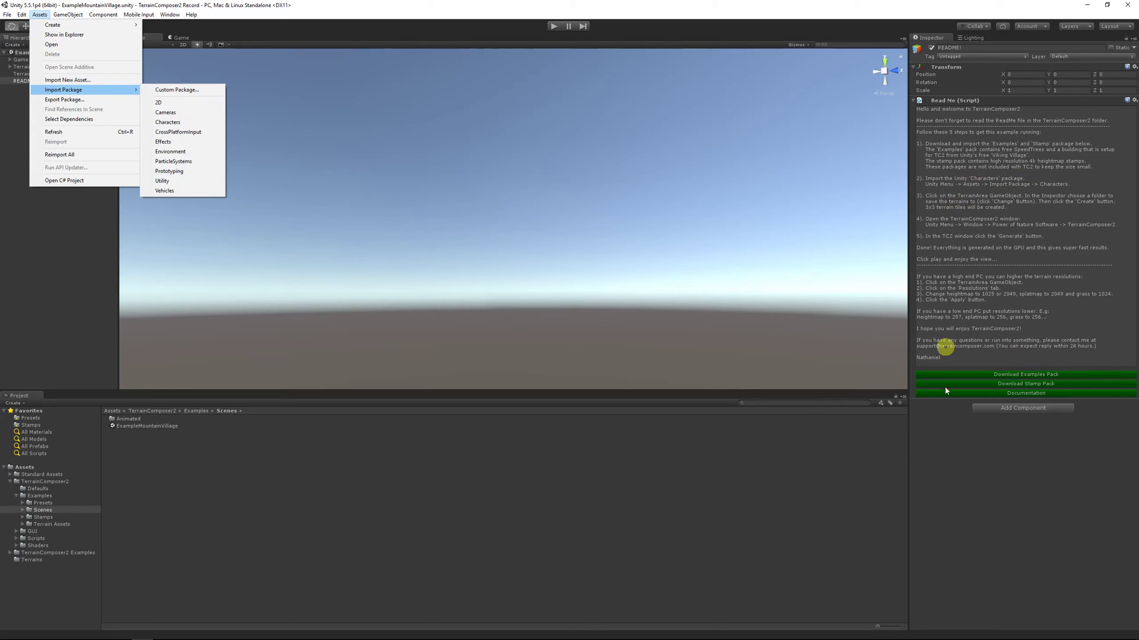
{"action": "left_click", "coordinate": [959, 282]}
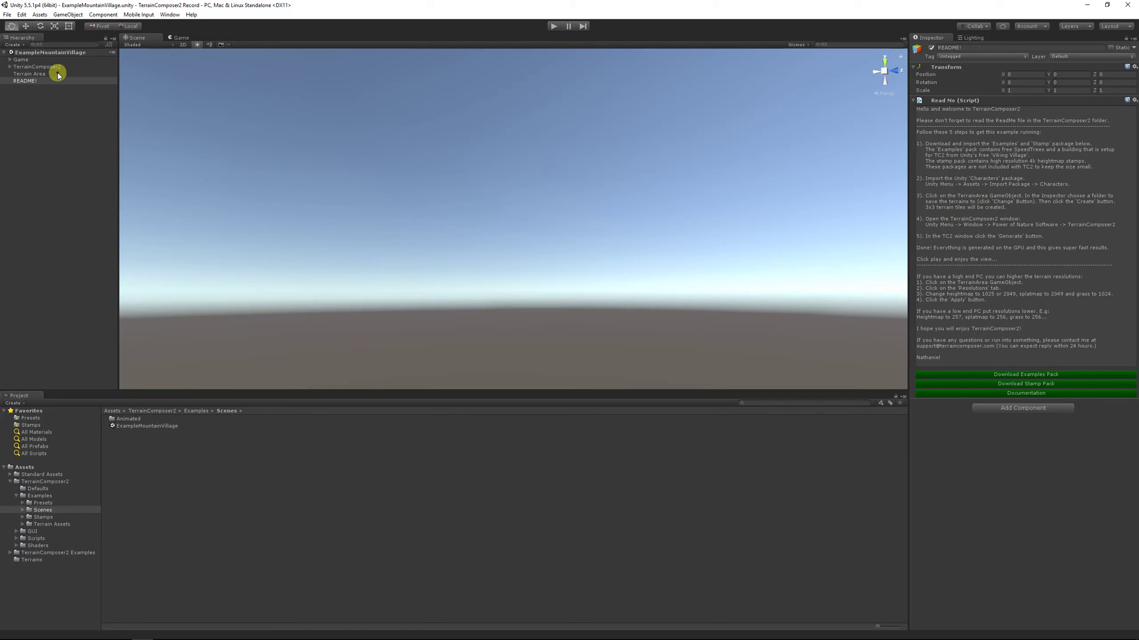
Set the Terrain Area's save path to the Assets/Terrains folder and create the 3x3 terrain tiles
{"action": "left_click", "coordinate": [35, 74]}
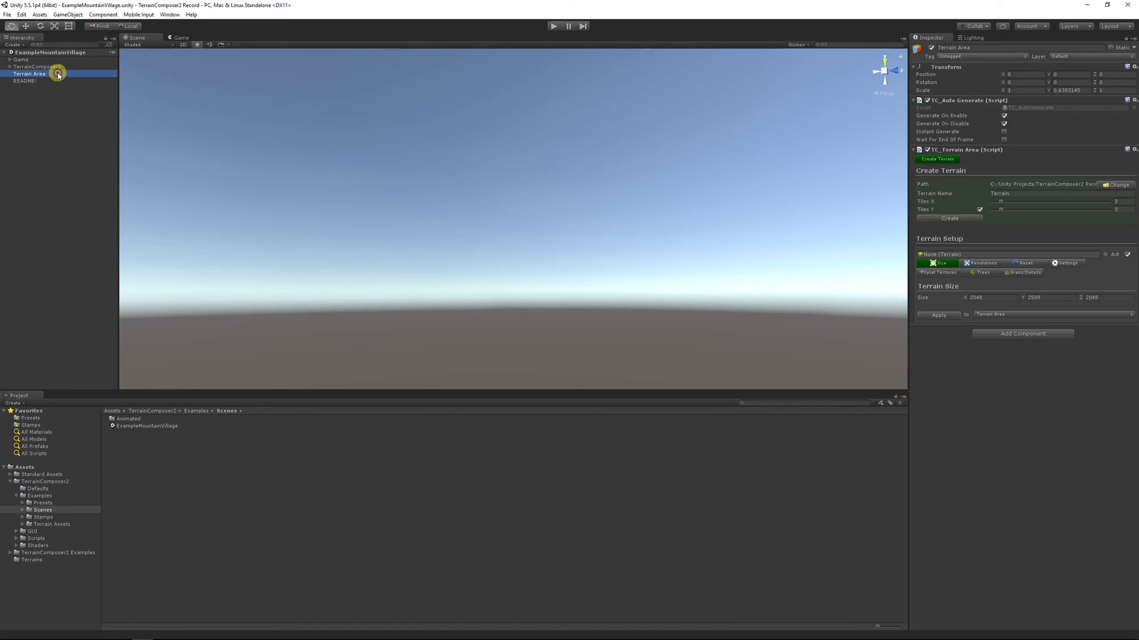
{"action": "left_click", "coordinate": [1108, 185]}
{"action": "double_click", "coordinate": [382, 211]}
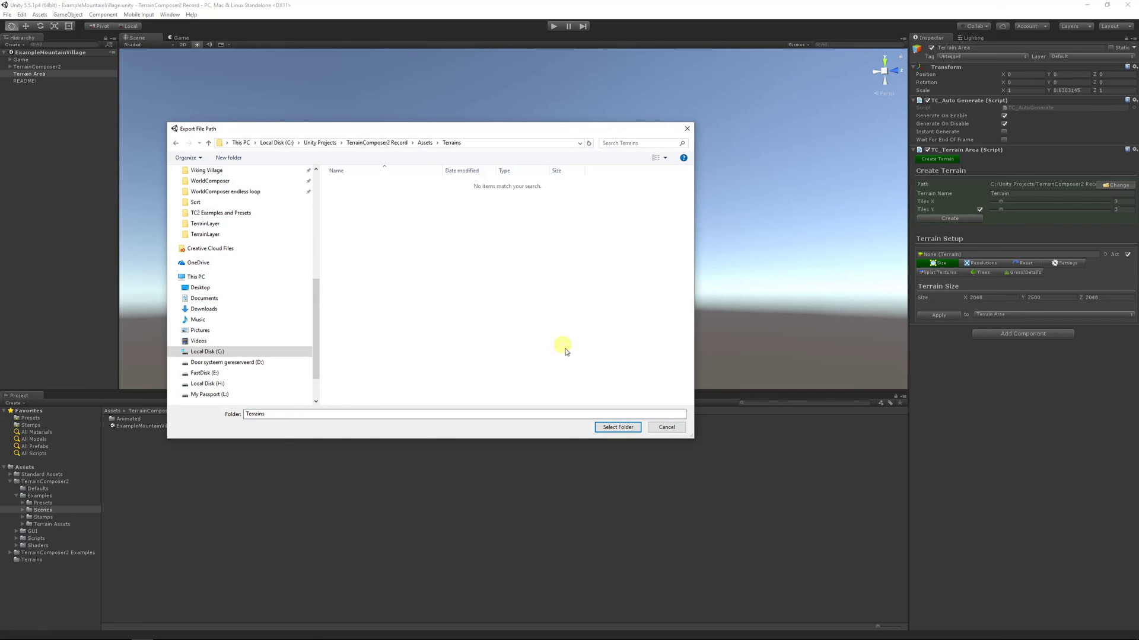
{"action": "left_click", "coordinate": [616, 427]}
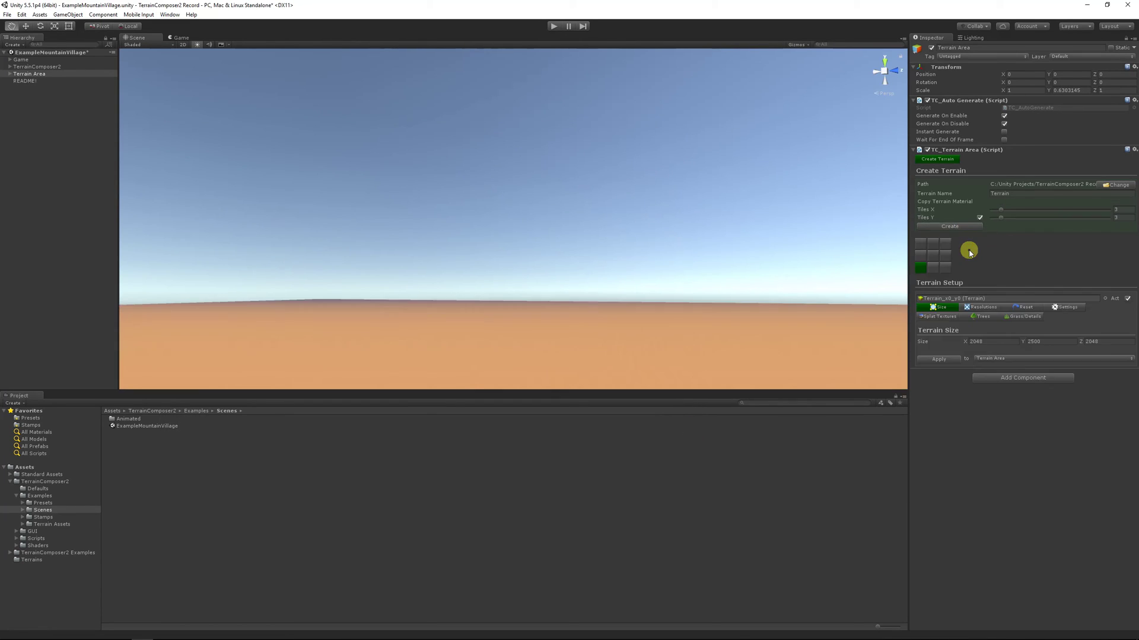
Open the TerrainComposer2 window, dock it beside the Project panel, and widen it to show more of the node graph
{"action": "left_click", "coordinate": [170, 14]}
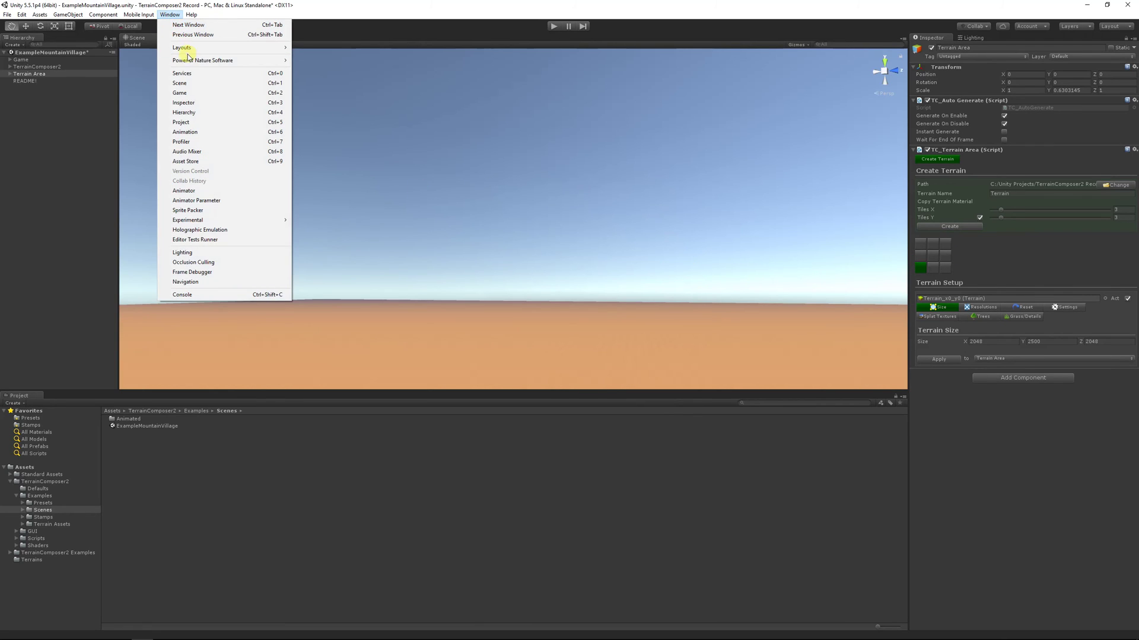
{"action": "mouse_move", "coordinate": [204, 60]}
{"action": "left_click", "coordinate": [311, 62]}
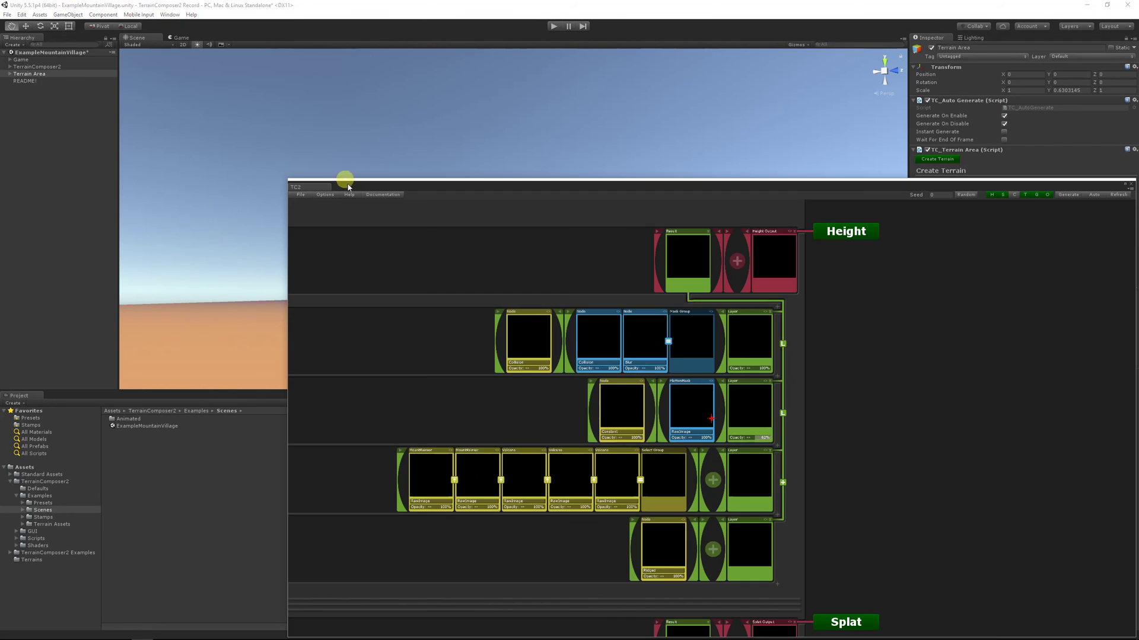
{"action": "left_click_drag", "start_coordinate": [348, 185], "coordinate": [859, 450]}
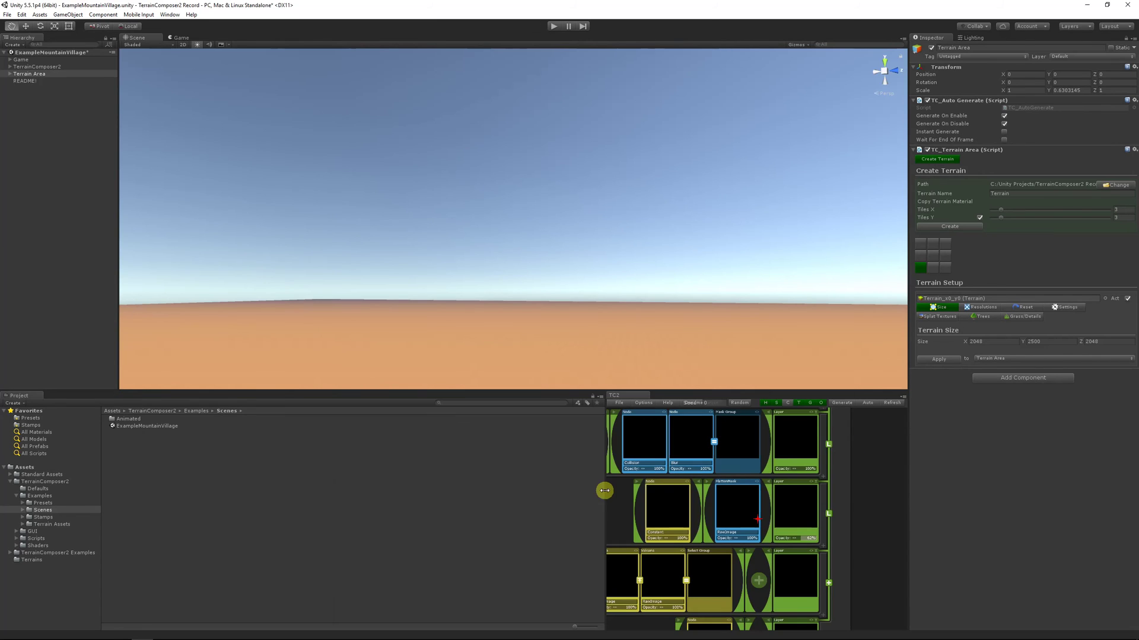
{"action": "left_click_drag", "start_coordinate": [605, 490], "coordinate": [194, 510]}
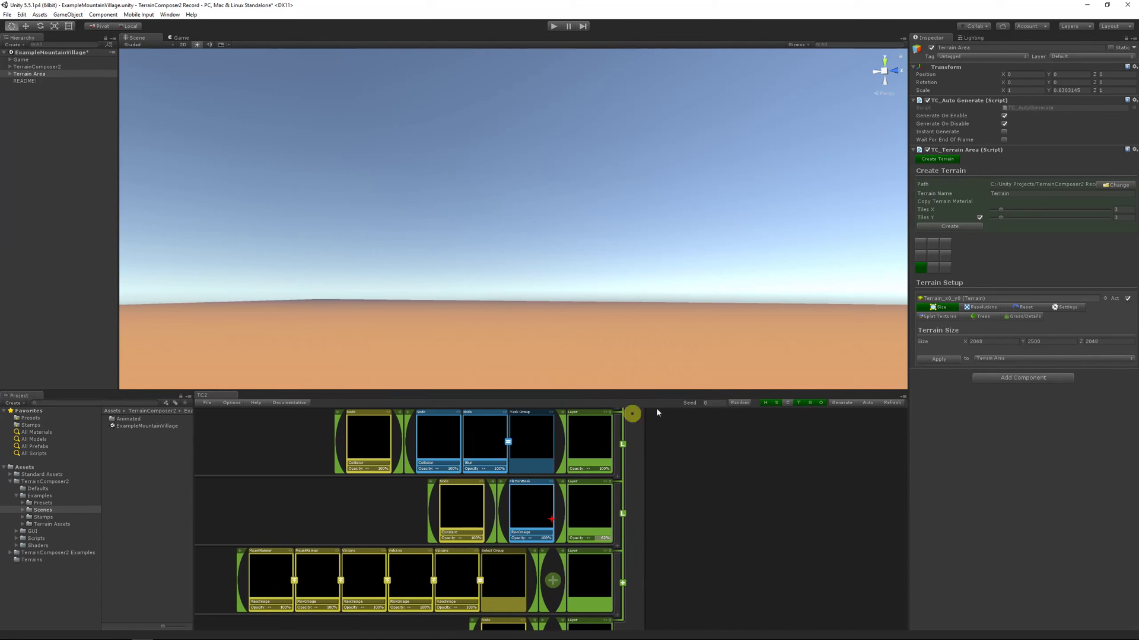
Generate the terrain from the TerrainComposer2 node graph and view the resulting landscape in the scene
{"action": "left_click", "coordinate": [846, 405]}
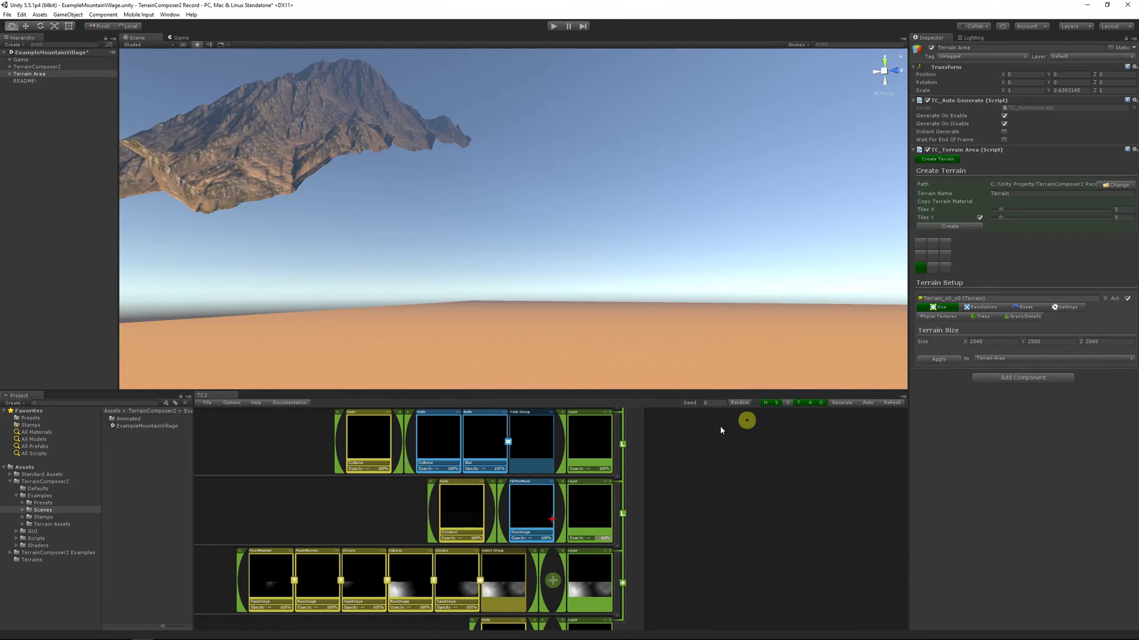
{"action": "scroll", "coordinate": [669, 488], "scroll_direction": "down", "scroll_amount": 2}
{"action": "scroll", "coordinate": [671, 491], "scroll_direction": "down", "scroll_amount": 1}
{"action": "left_click", "coordinate": [86, 292]}
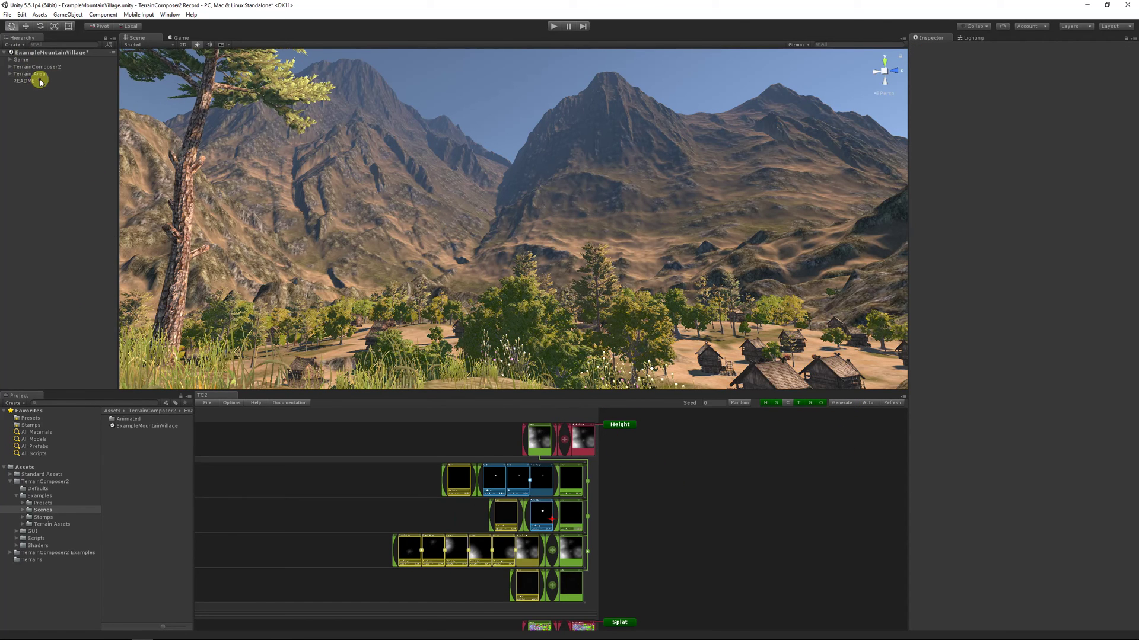
{"action": "right_click_drag", "start_coordinate": [484, 146], "coordinate": [404, 143]}
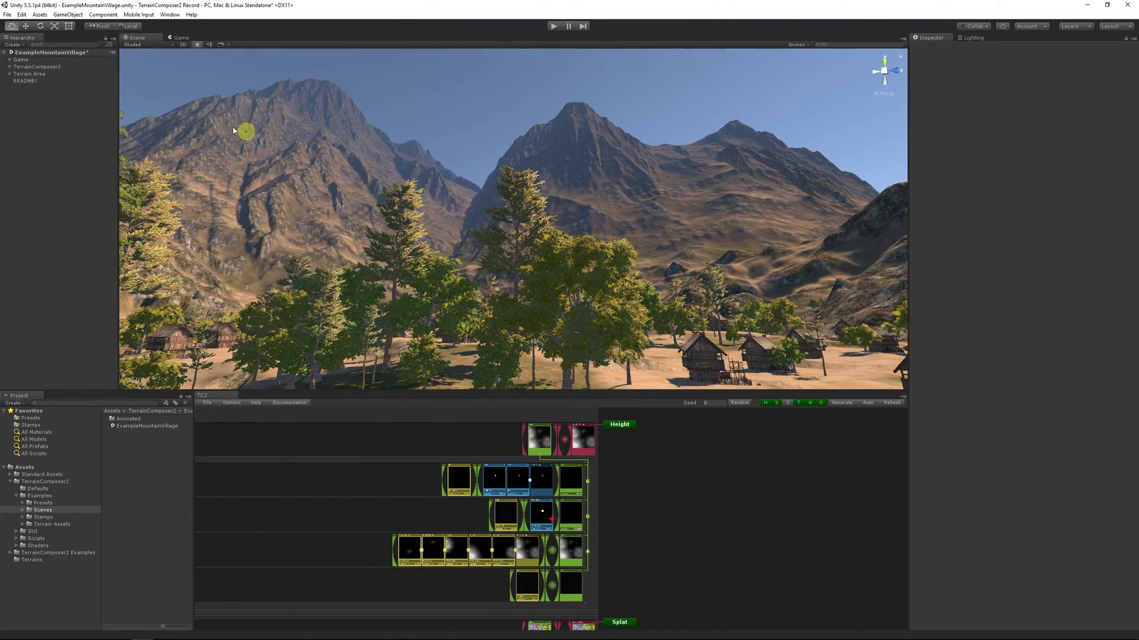
Set the Terrain Area's heightmap resolution to 1025 and its splatmap and grass resolutions to 1024, and regenerate the terrain
{"action": "left_click", "coordinate": [58, 75]}
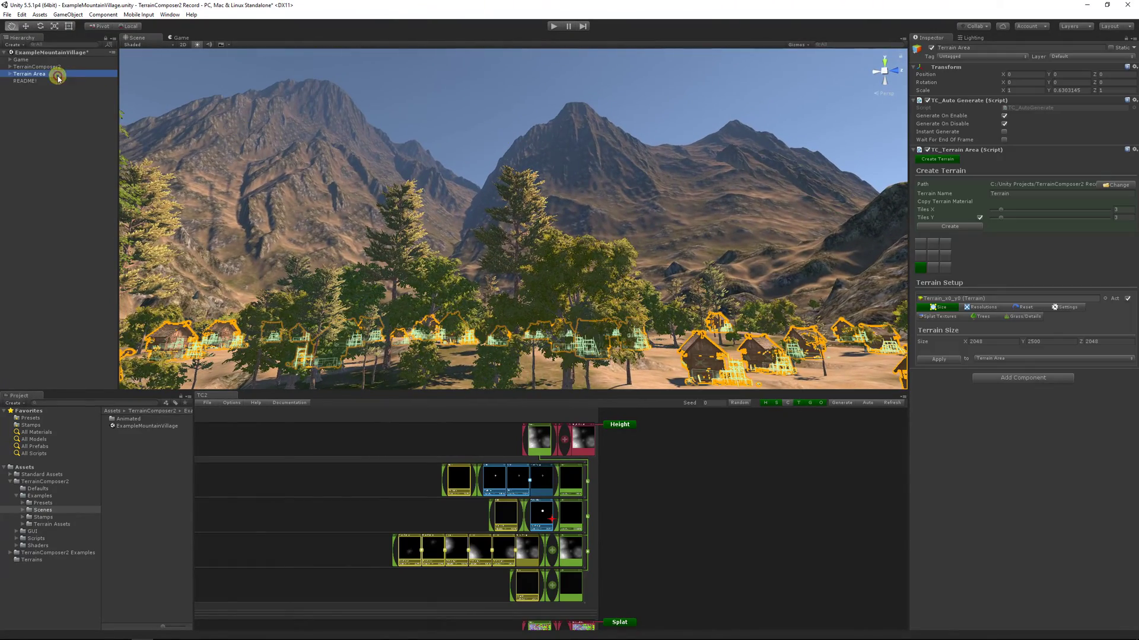
{"action": "left_click", "coordinate": [991, 308]}
{"action": "left_click_drag", "start_coordinate": [1045, 351], "coordinate": [1049, 355]}
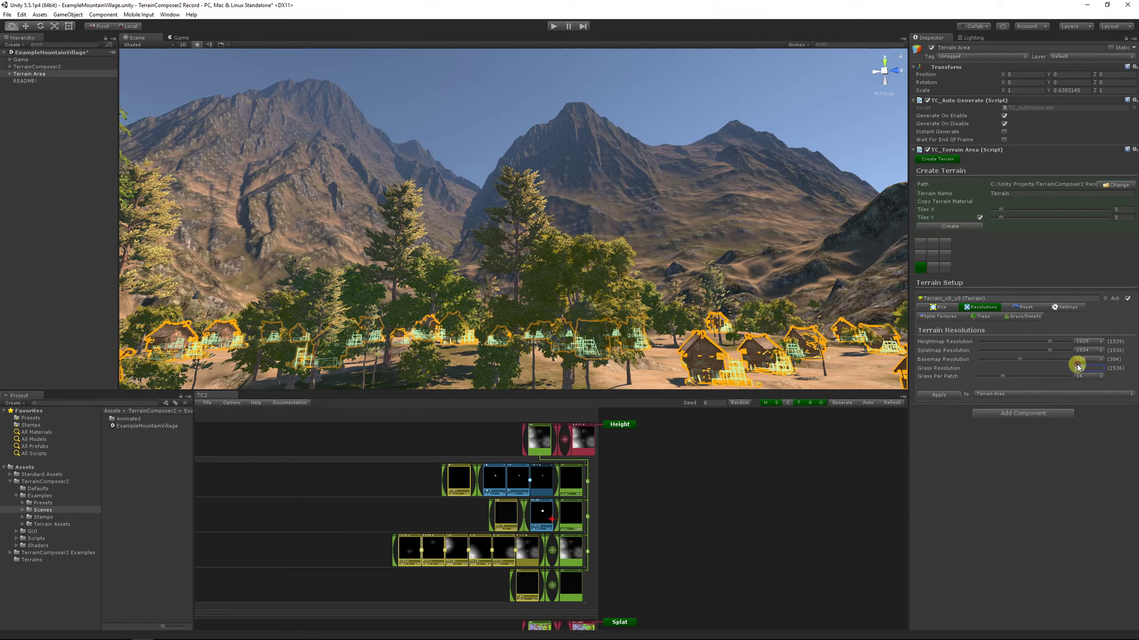
{"action": "type", "text": "1024"}
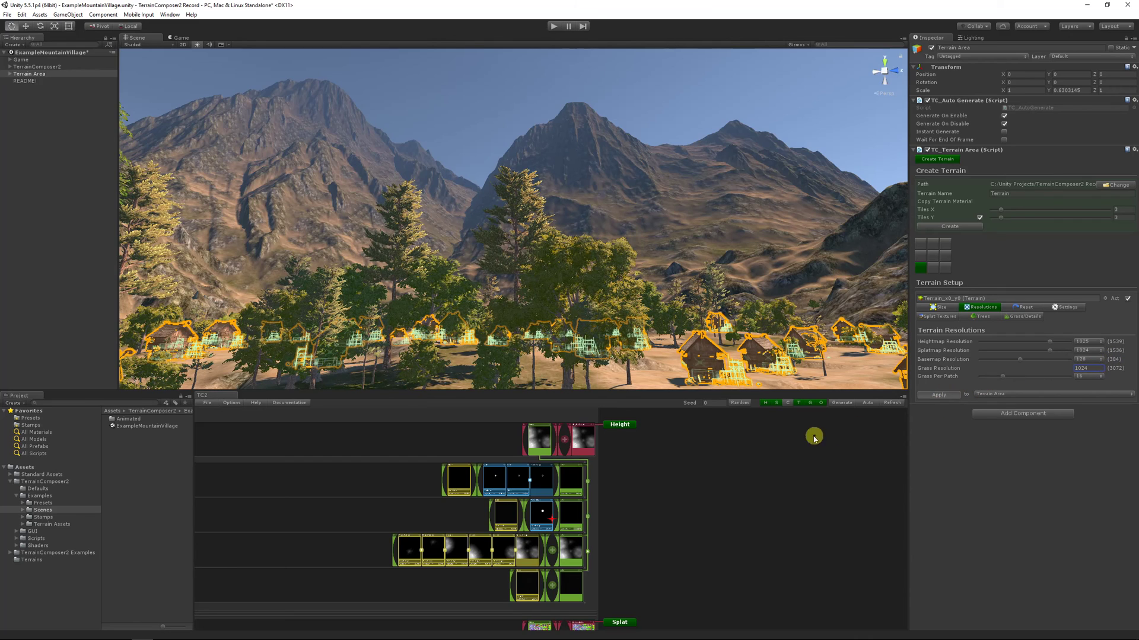
{"action": "left_click", "coordinate": [840, 403]}
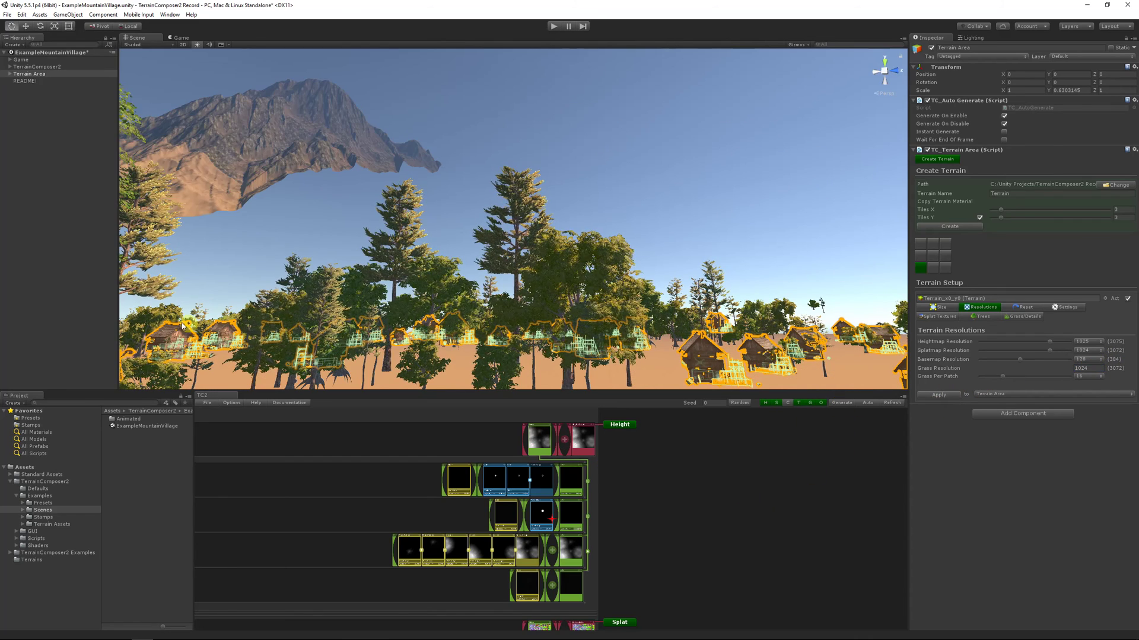
Deselect the Terrain Area and play the scene to walk through the generated village and forest
{"action": "left_click", "coordinate": [57, 309]}
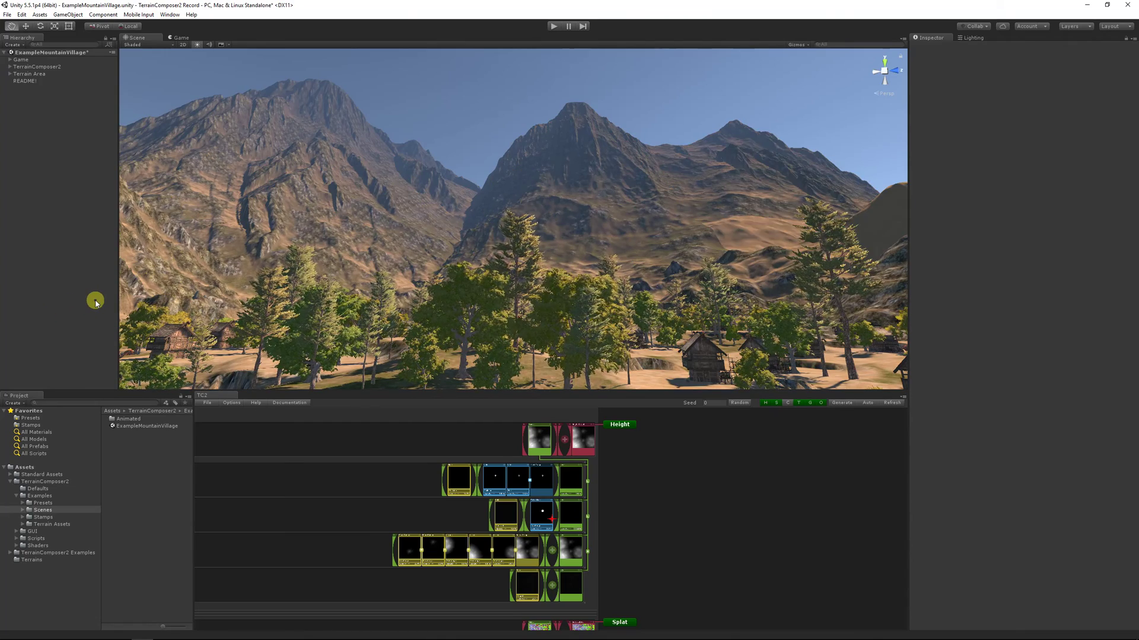
{"action": "left_click", "coordinate": [554, 27]}
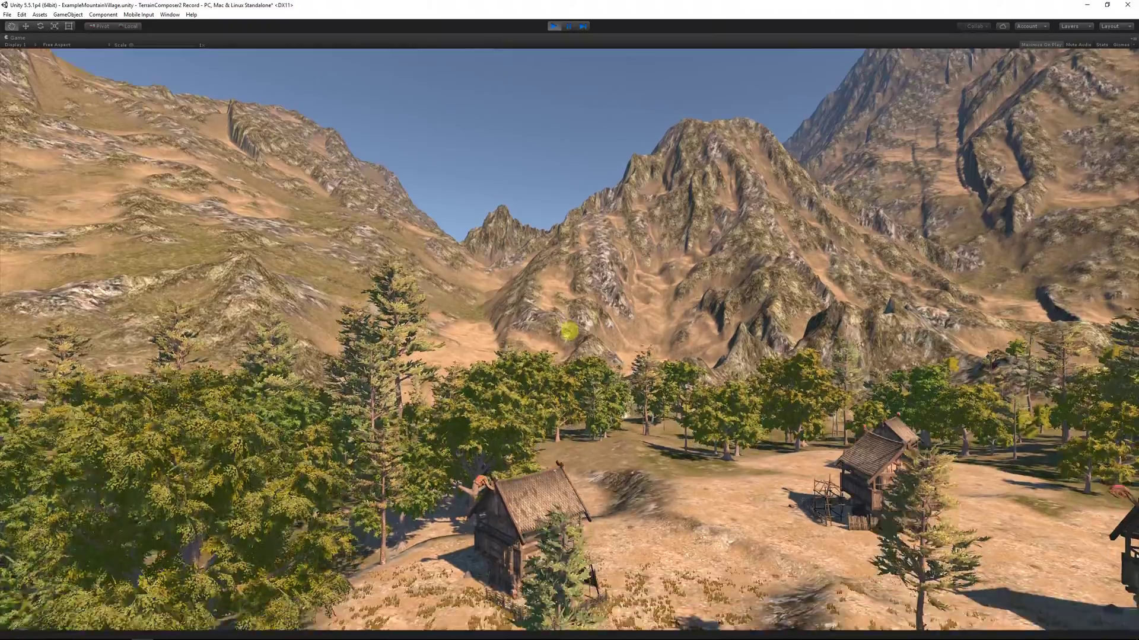
{"action": "key", "text": "w"}
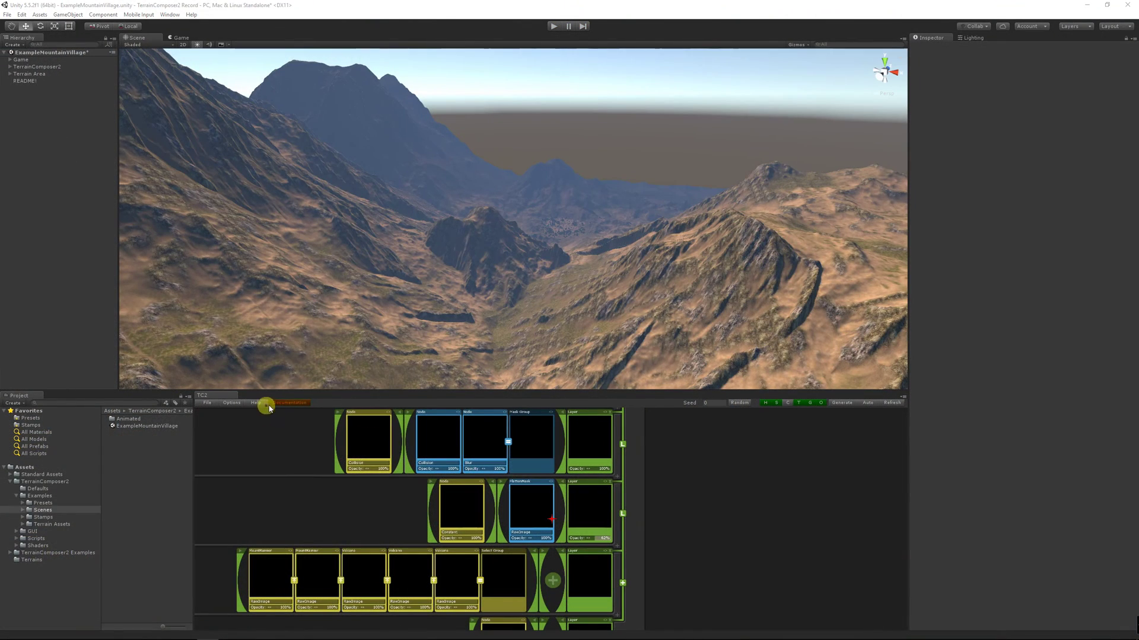
Open the TerrainComposer2 online documentation and browse its quick start section
{"action": "left_click", "coordinate": [276, 403]}
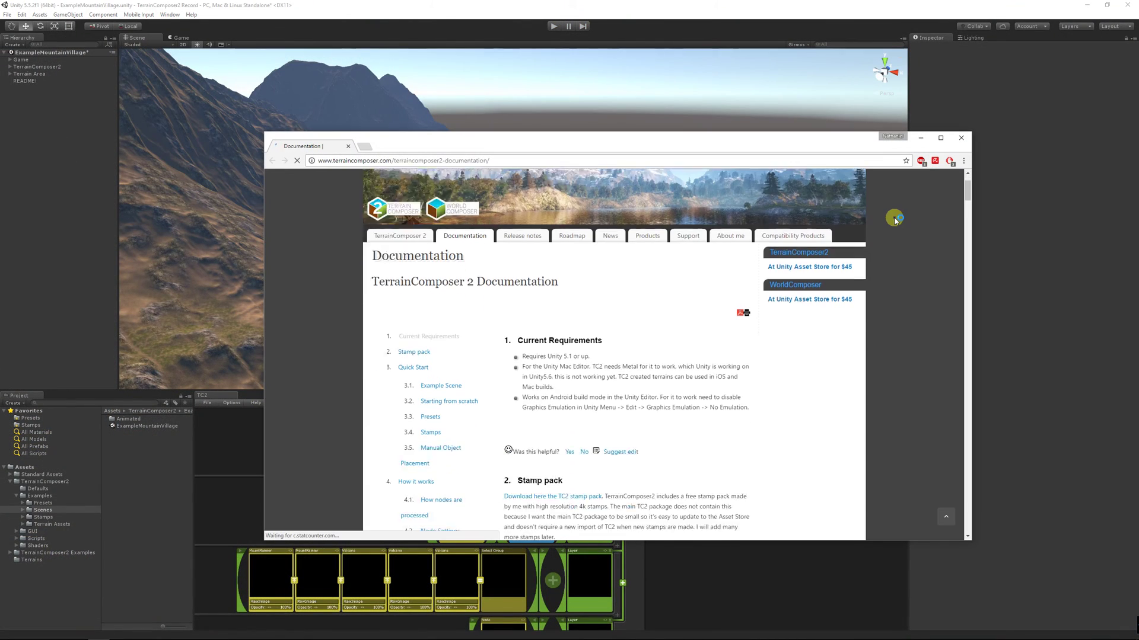
{"action": "scroll", "coordinate": [895, 220], "scroll_direction": "down", "scroll_amount": 10}
{"action": "scroll", "coordinate": [894, 218], "scroll_direction": "down", "scroll_amount": 6}
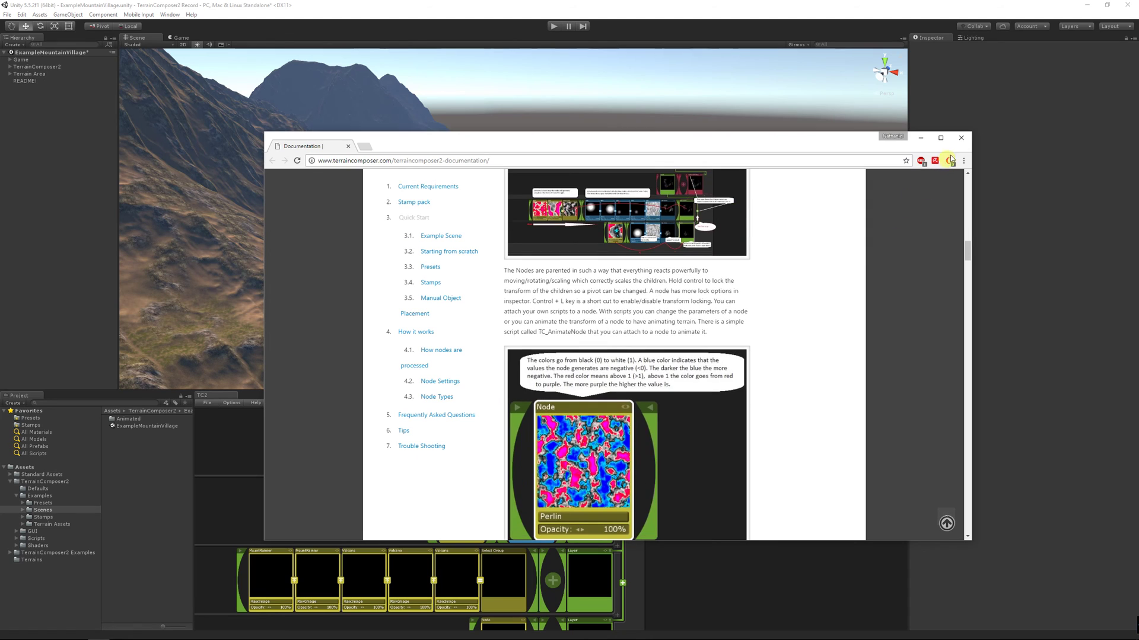
Close the documentation and recreate the Terrain Area as a 2 by 2 grid of terrain tiles
{"action": "left_click", "coordinate": [962, 138]}
{"action": "left_click", "coordinate": [54, 75]}
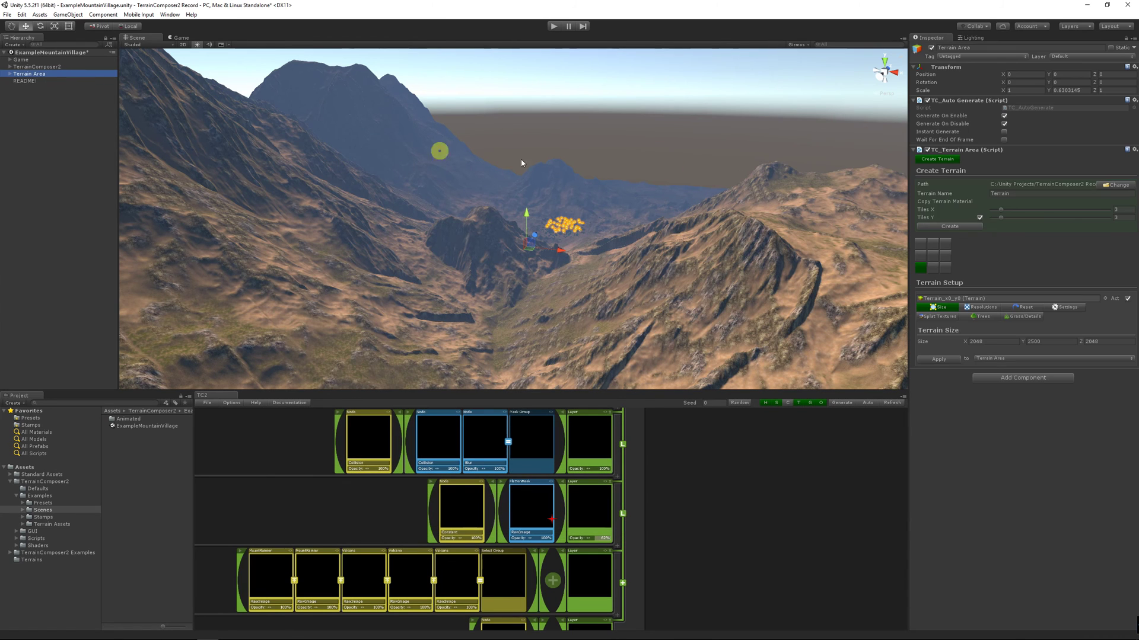
{"action": "left_click", "coordinate": [1001, 212]}
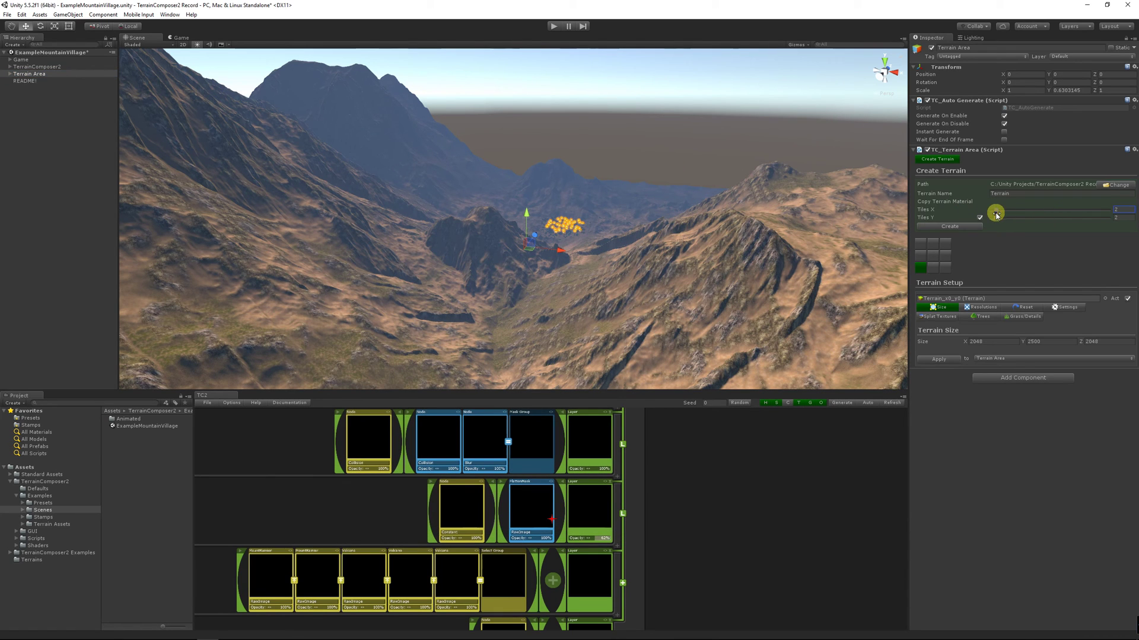
{"action": "left_click", "coordinate": [965, 228]}
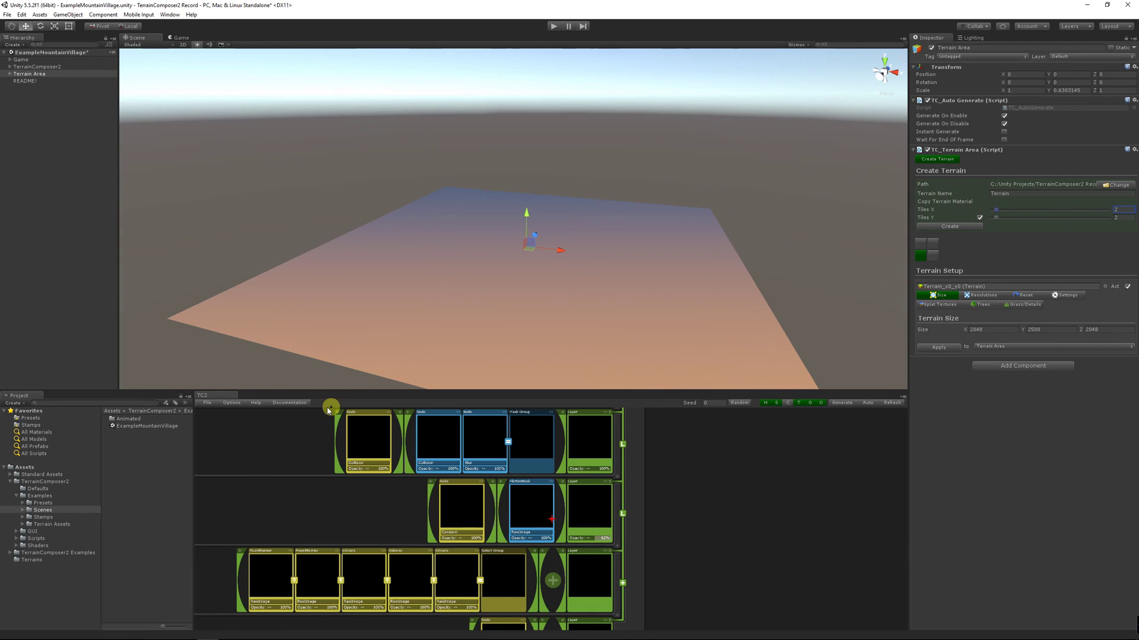
Load the Mountain Island.prefab project in TerrainComposer2, generate the terrain and inspect the resulting island in the scene
{"action": "left_click", "coordinate": [202, 409]}
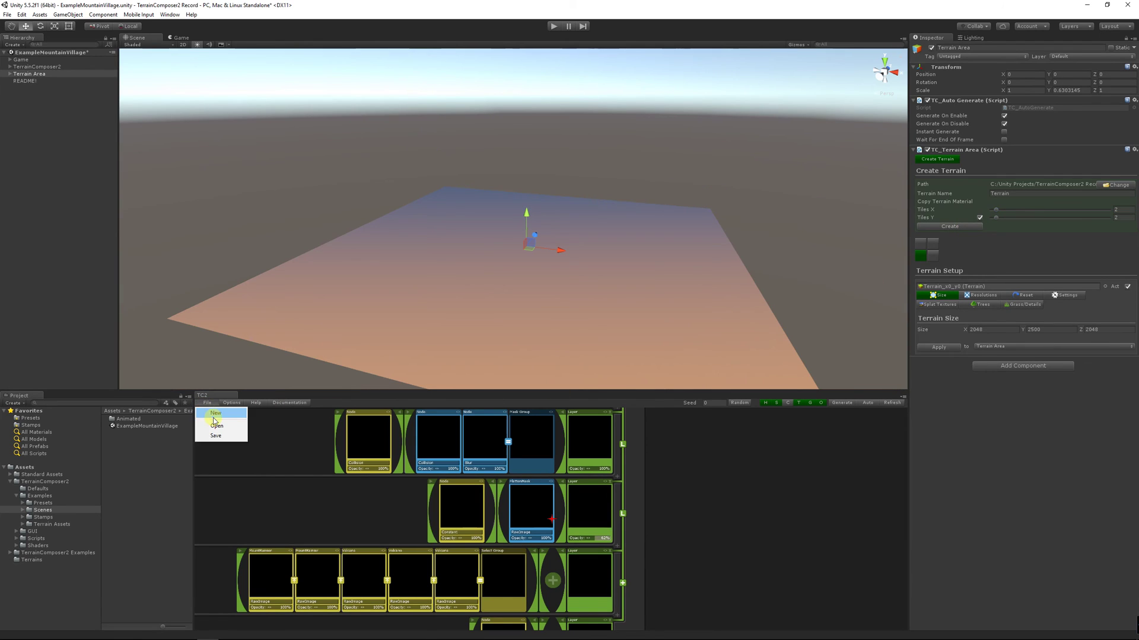
{"action": "left_click", "coordinate": [214, 419]}
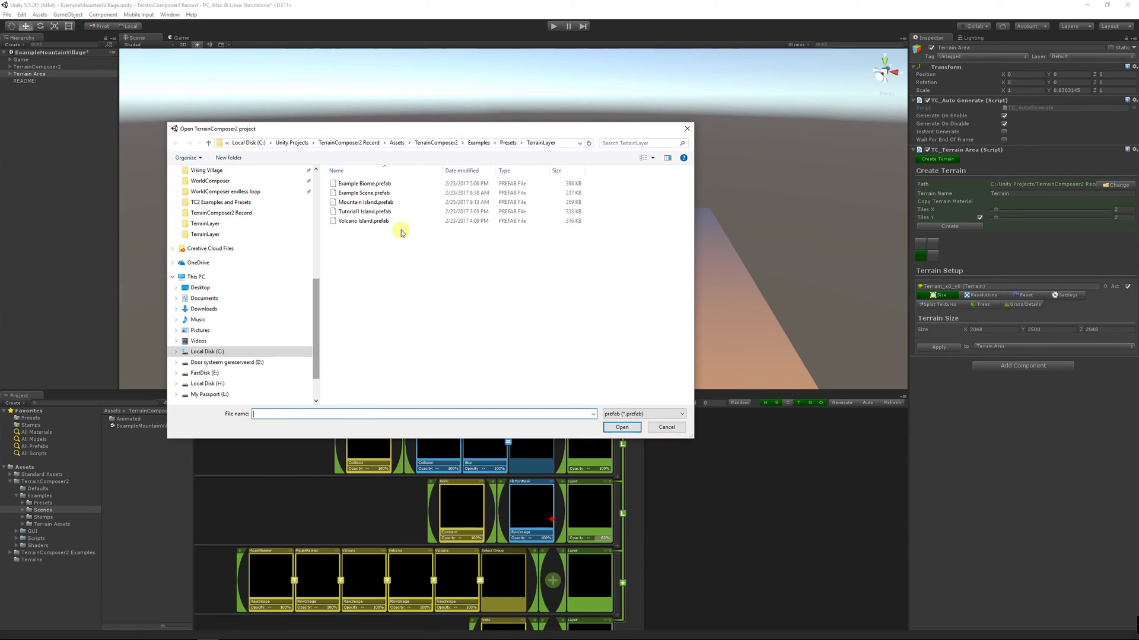
{"action": "double_click", "coordinate": [365, 202]}
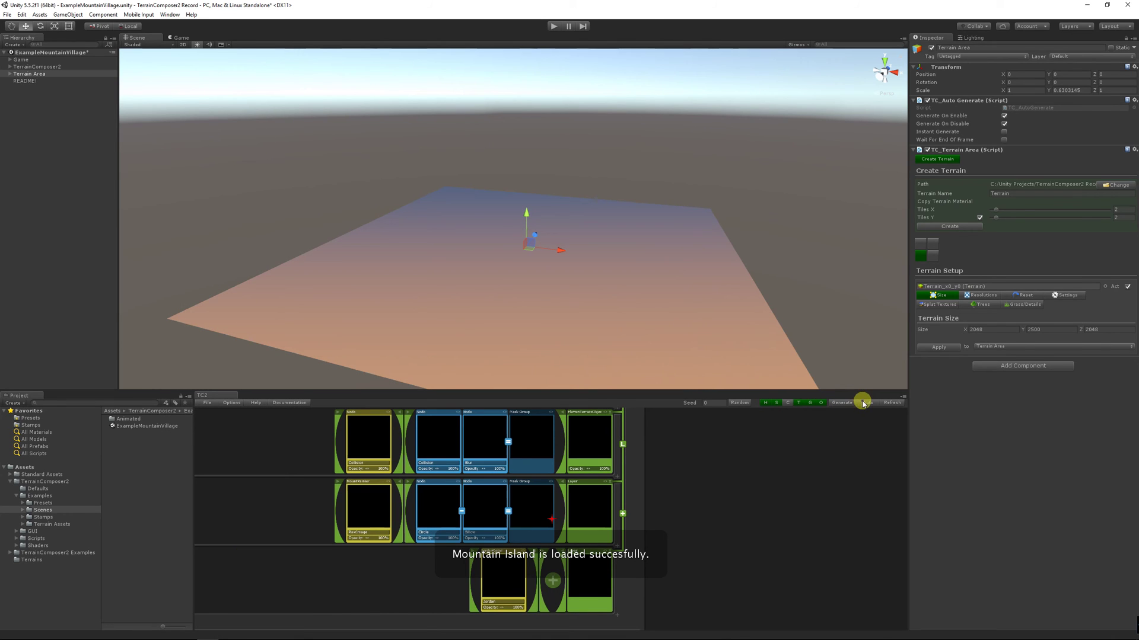
{"action": "left_click", "coordinate": [842, 403]}
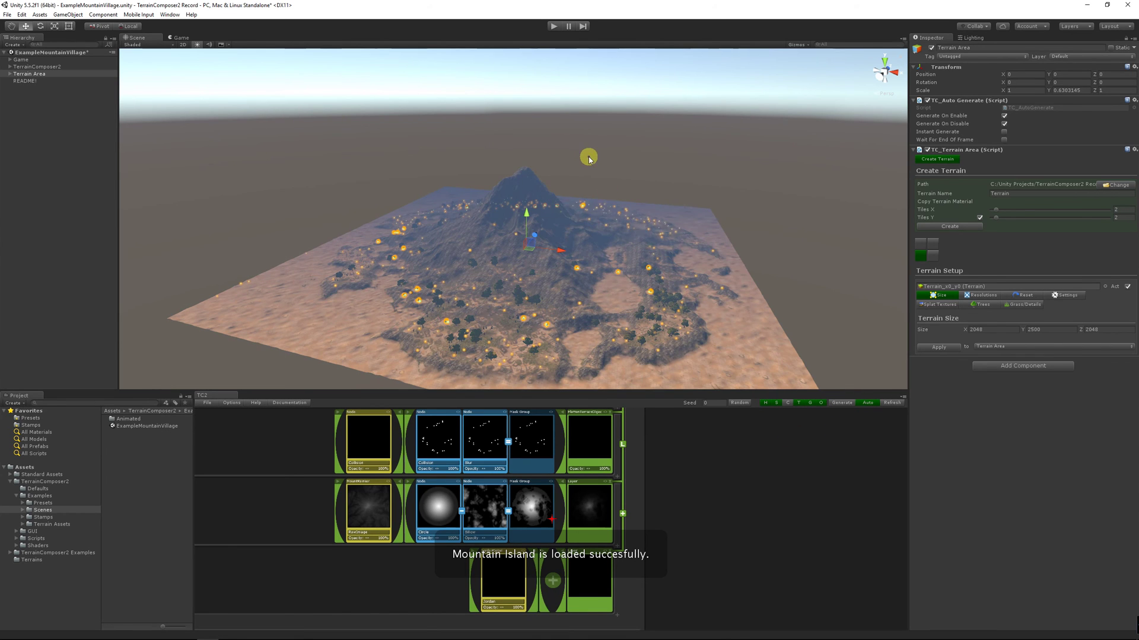
{"action": "left_click_drag", "start_coordinate": [589, 155], "coordinate": [587, 176], "text": "alt"}
{"action": "right_click_drag", "start_coordinate": [586, 176], "coordinate": [594, 185]}
{"action": "key", "text": "w"}
{"action": "left_click_drag", "start_coordinate": [594, 186], "coordinate": [592, 176], "text": "alt"}
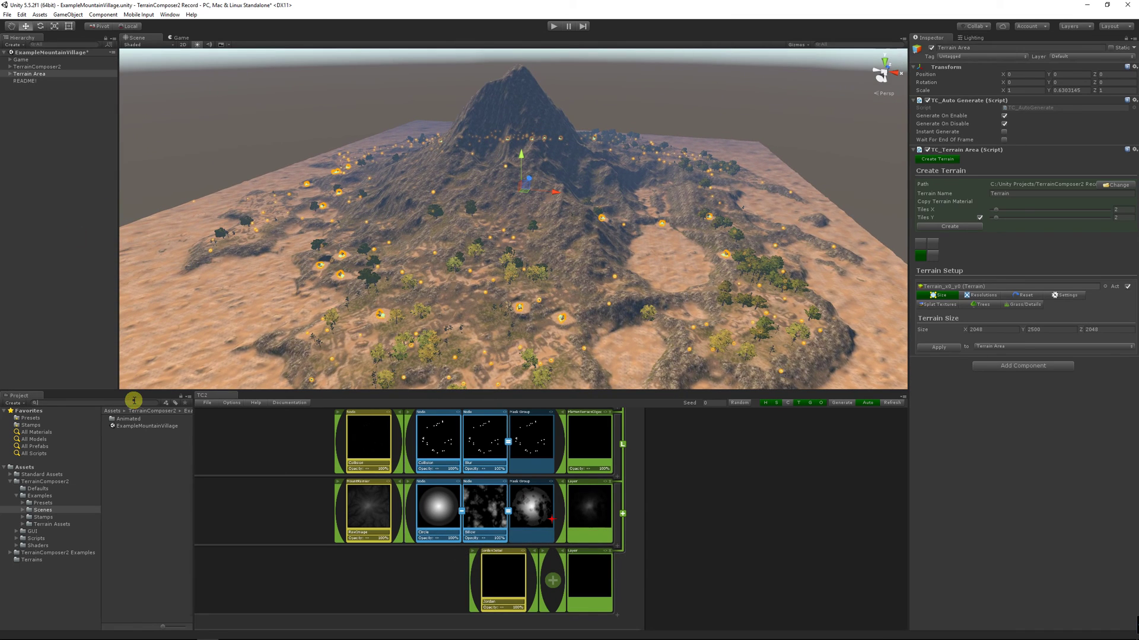
Find the WaterProDaytime prefab in the project, add it to the scene and set its X and Z scale to 10000
{"action": "type", "text": "water day"}
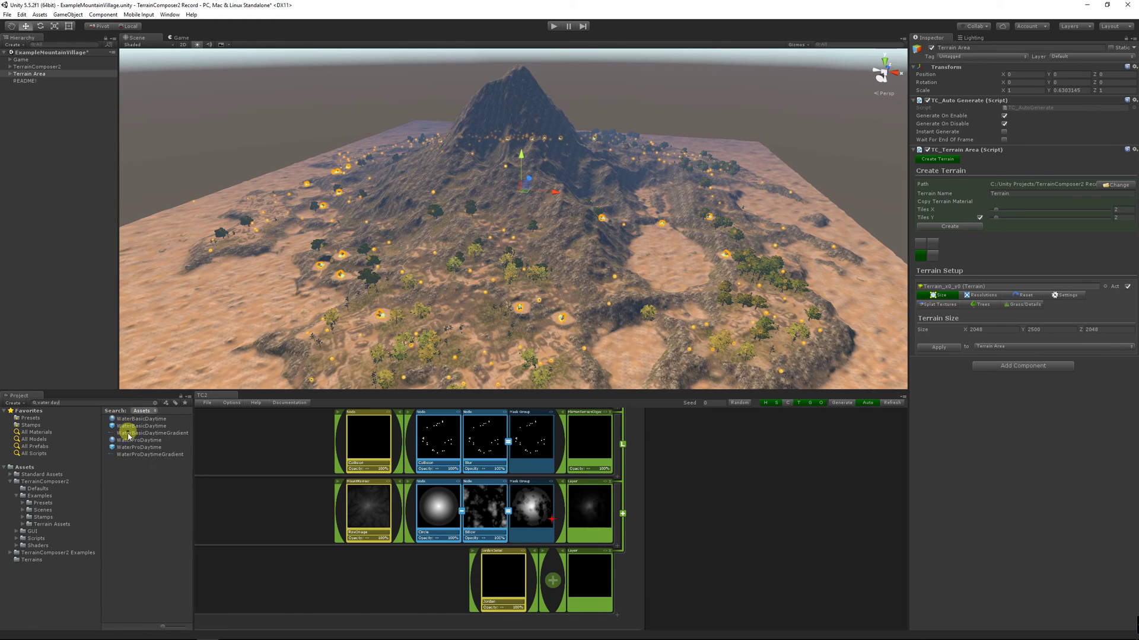
{"action": "left_click_drag", "start_coordinate": [137, 448], "coordinate": [56, 283]}
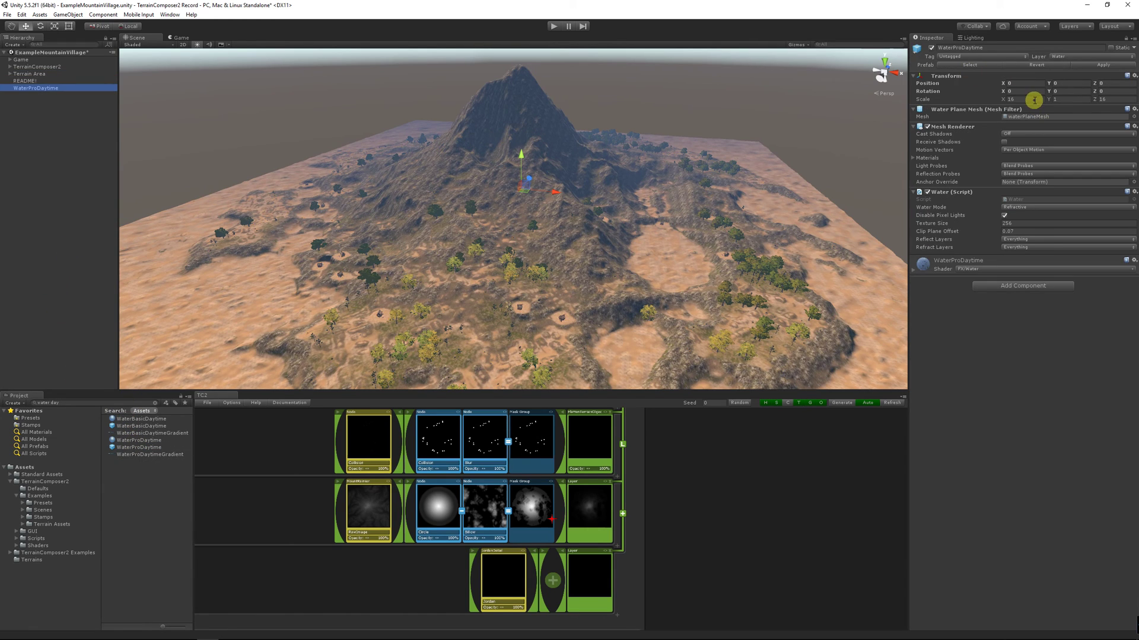
{"action": "left_click", "coordinate": [1034, 99]}
{"action": "type", "text": "10000"}
{"action": "key", "text": "Tab"}
{"action": "key", "text": "Tab"}
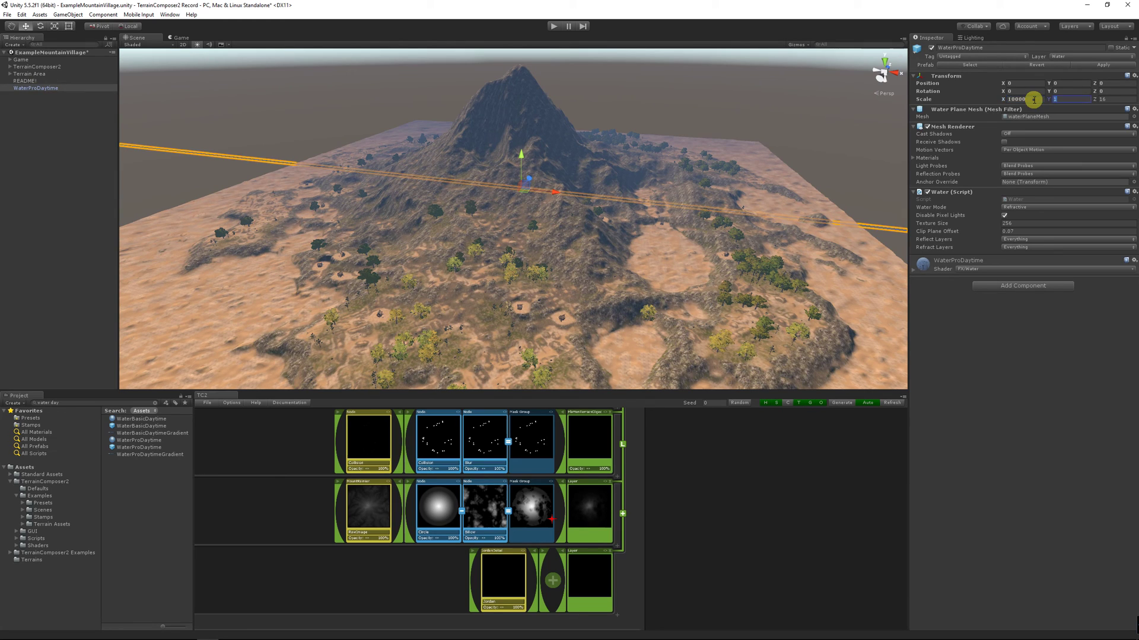
{"action": "type", "text": "10000"}
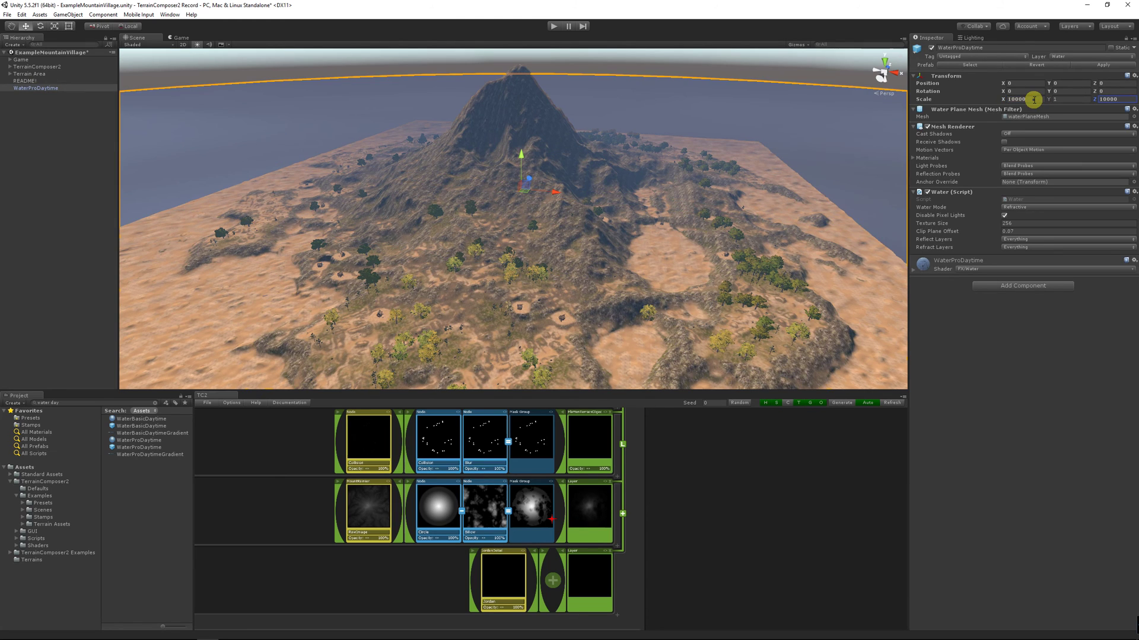
Raise the water plane to a Y position of about 17, deselect it and view the whole island
{"action": "left_click_drag", "start_coordinate": [1047, 86], "coordinate": [170, 111]}
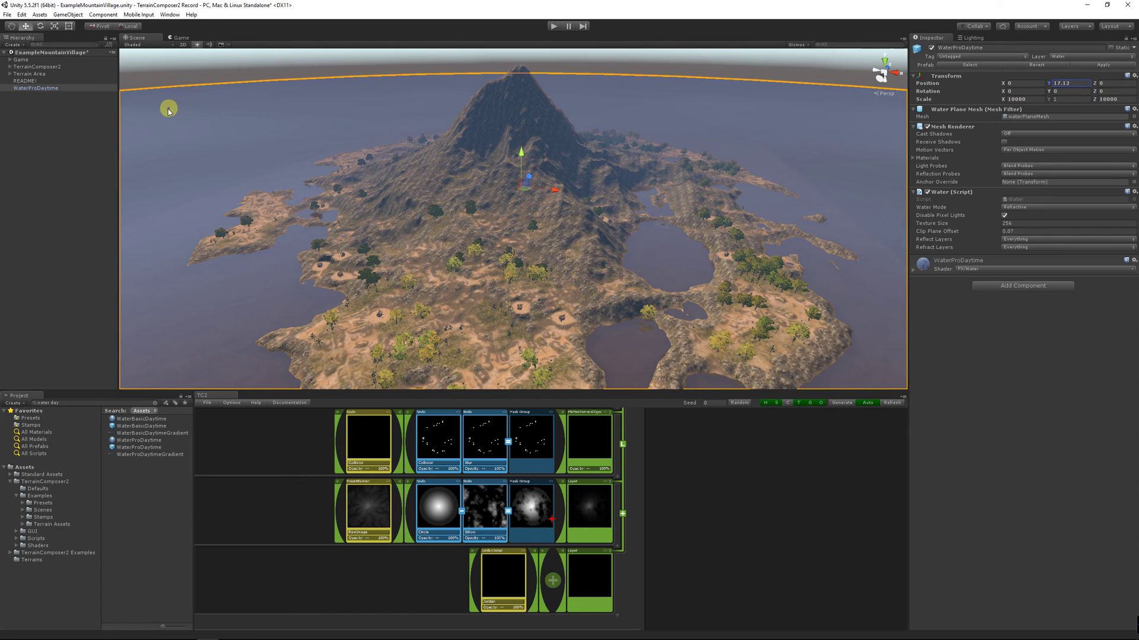
{"action": "right_click_drag", "start_coordinate": [271, 158], "coordinate": [279, 182]}
{"action": "left_click", "coordinate": [59, 171]}
{"action": "scroll", "coordinate": [569, 219], "scroll_direction": "down", "scroll_amount": 6}
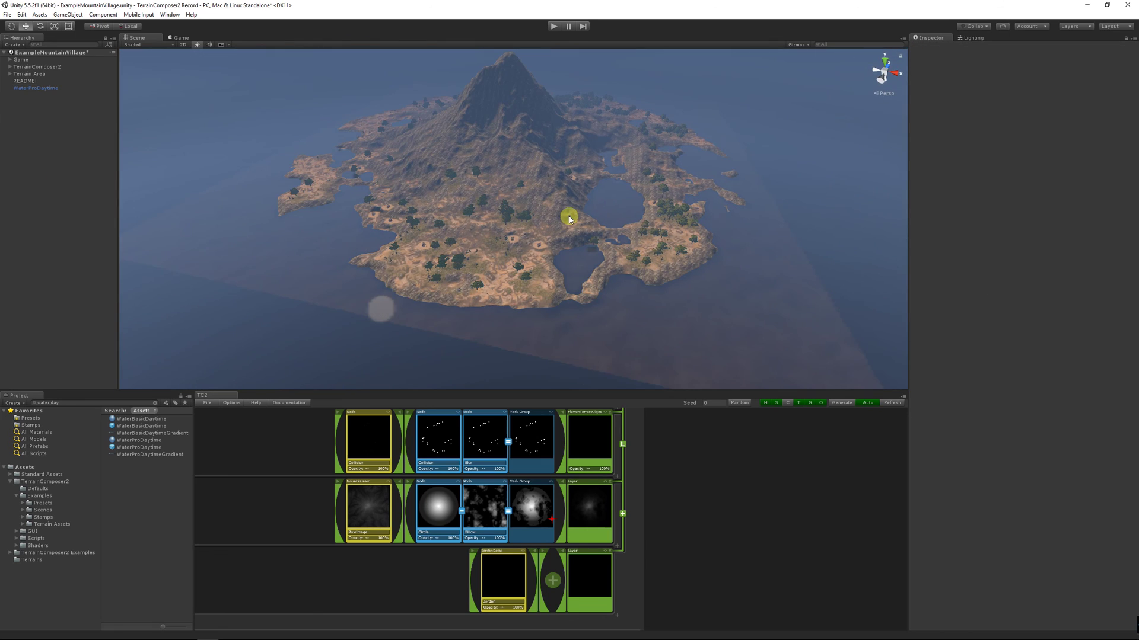
{"action": "right_click_drag", "start_coordinate": [569, 219], "coordinate": [567, 208]}
{"action": "left_click_drag", "start_coordinate": [567, 208], "coordinate": [549, 266], "text": "alt"}
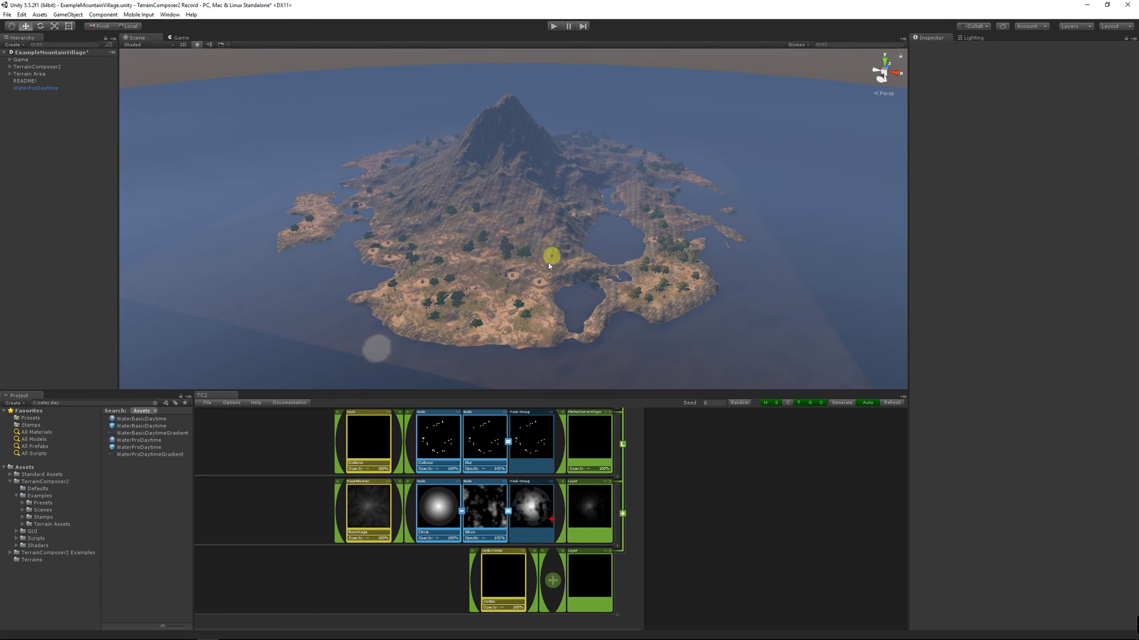
Randomize the terrain seed several times to preview other island shapes, and return the seed to 0
{"action": "left_click", "coordinate": [745, 403]}
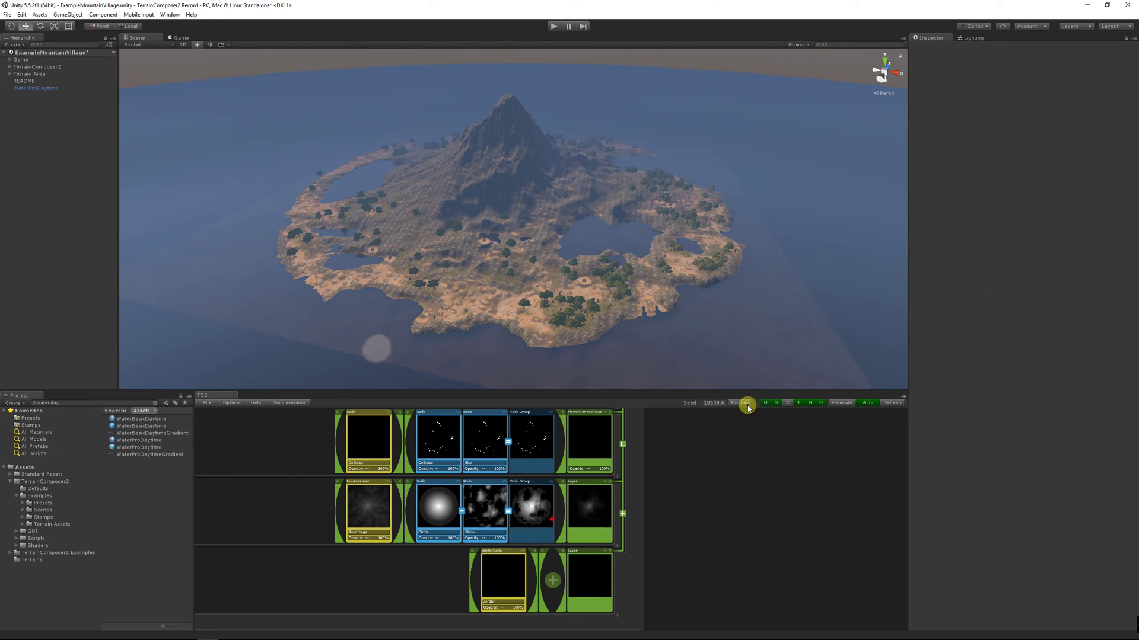
{"action": "left_click", "coordinate": [744, 404]}
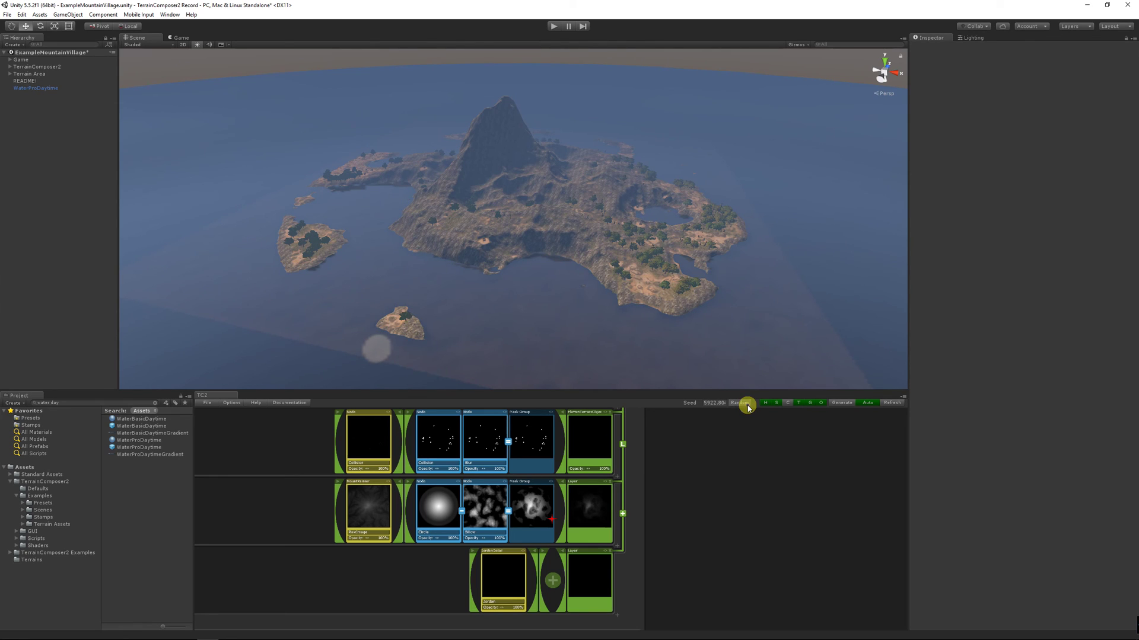
{"action": "left_click", "coordinate": [744, 404]}
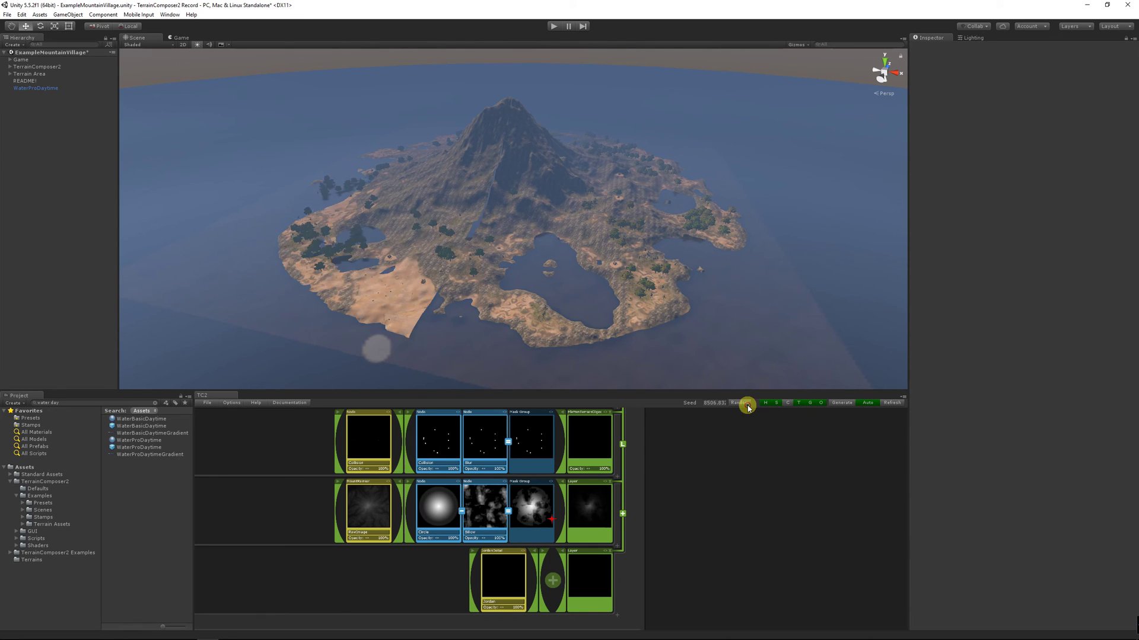
{"action": "left_click", "coordinate": [744, 403]}
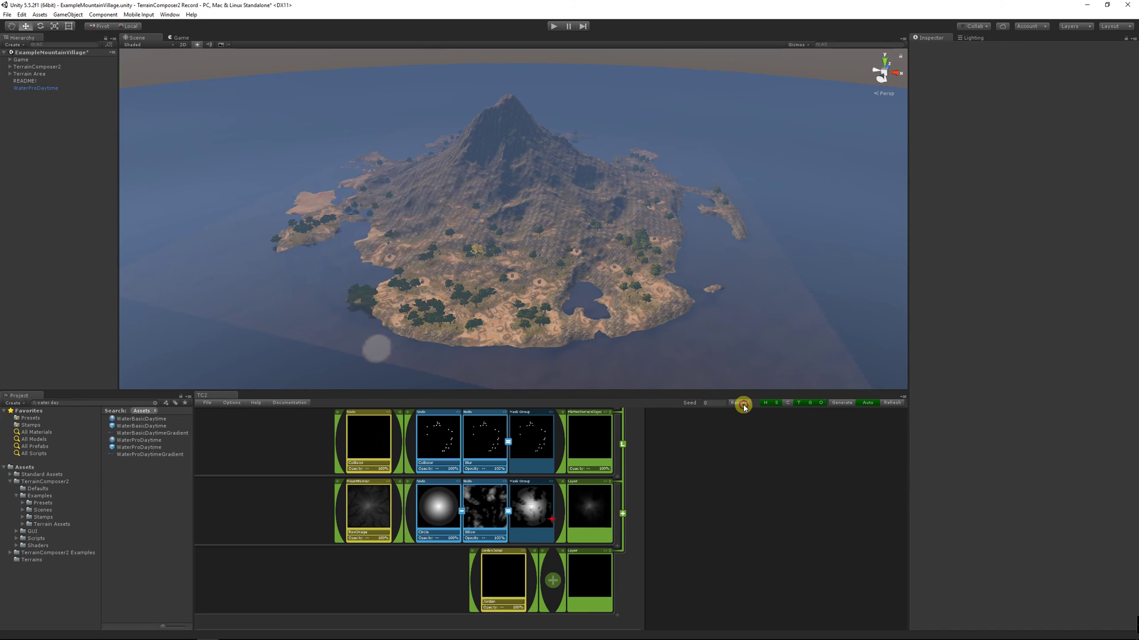
{"action": "left_click", "coordinate": [44, 16]}
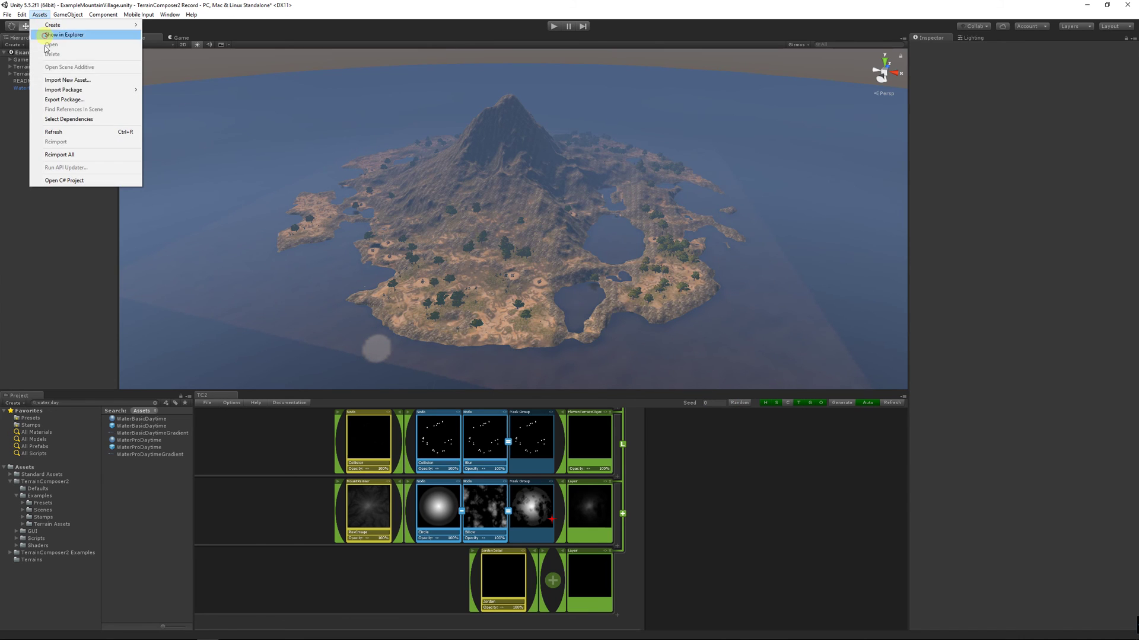
{"action": "mouse_move", "coordinate": [89, 90]}
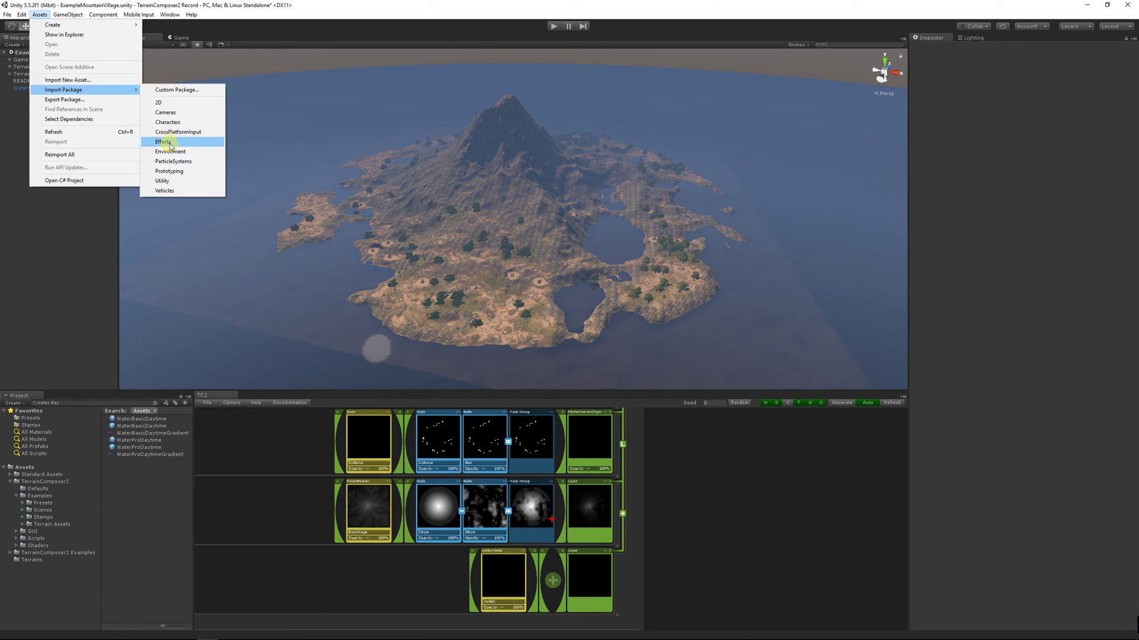
Select the FPSController inside the Game group and move it over the island's near shore, to about X 994, Z -2278
{"action": "right_click_drag", "start_coordinate": [455, 218], "coordinate": [481, 223]}
{"action": "key", "text": "w"}
{"action": "middle_click_drag", "start_coordinate": [508, 259], "coordinate": [480, 242]}
{"action": "right_click_drag", "start_coordinate": [563, 246], "coordinate": [526, 222]}
{"action": "left_click", "coordinate": [9, 60]}
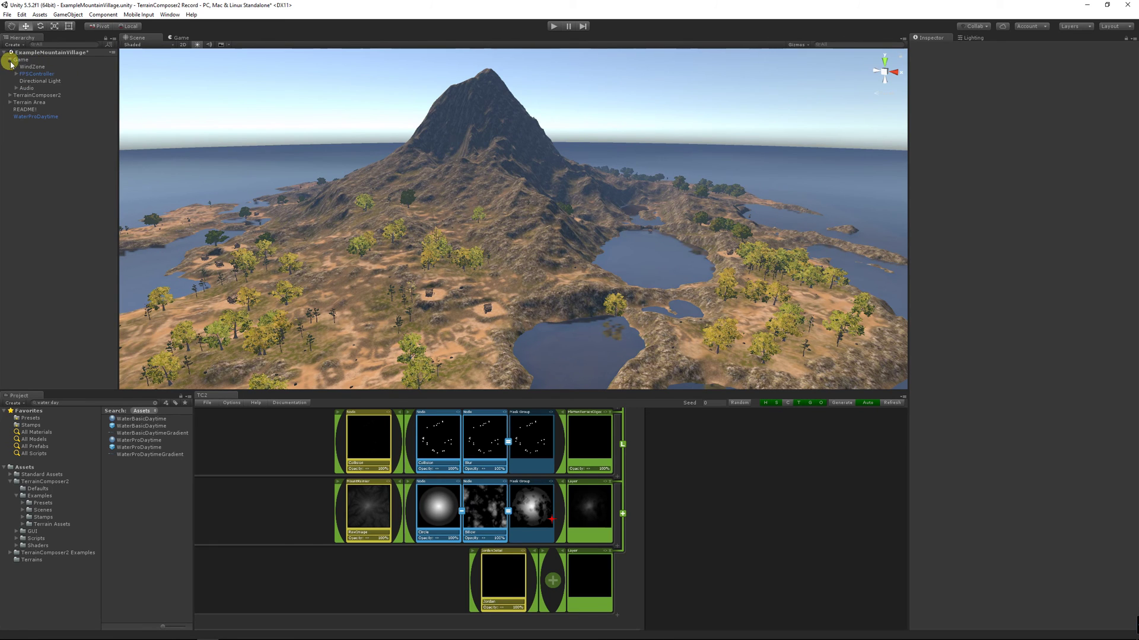
{"action": "left_click", "coordinate": [34, 73]}
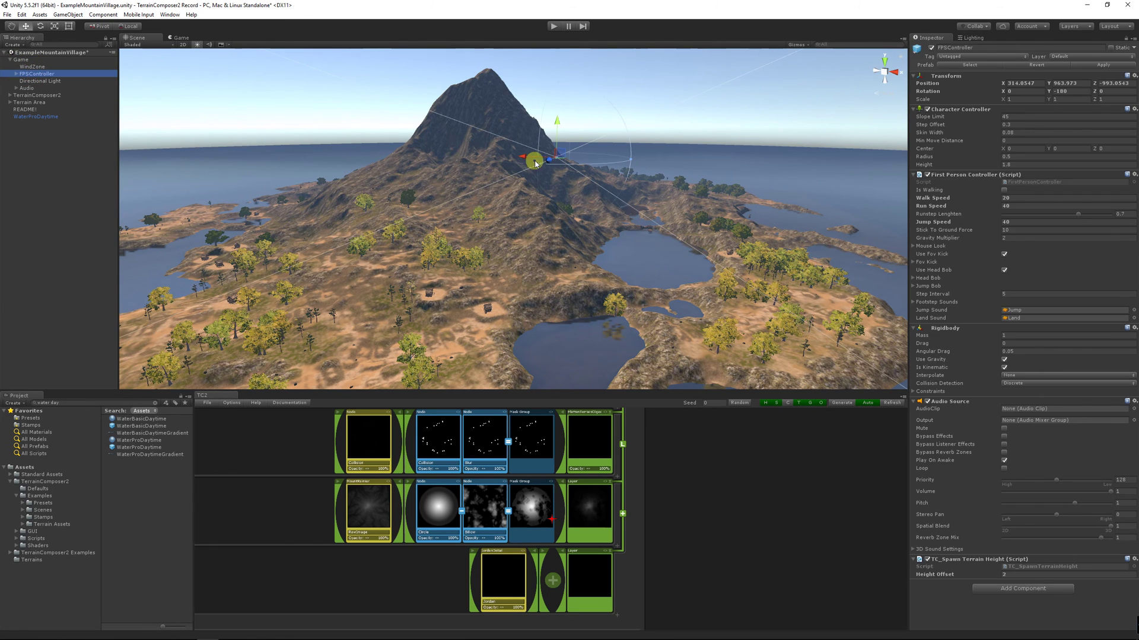
{"action": "left_click_drag", "start_coordinate": [548, 165], "coordinate": [499, 221]}
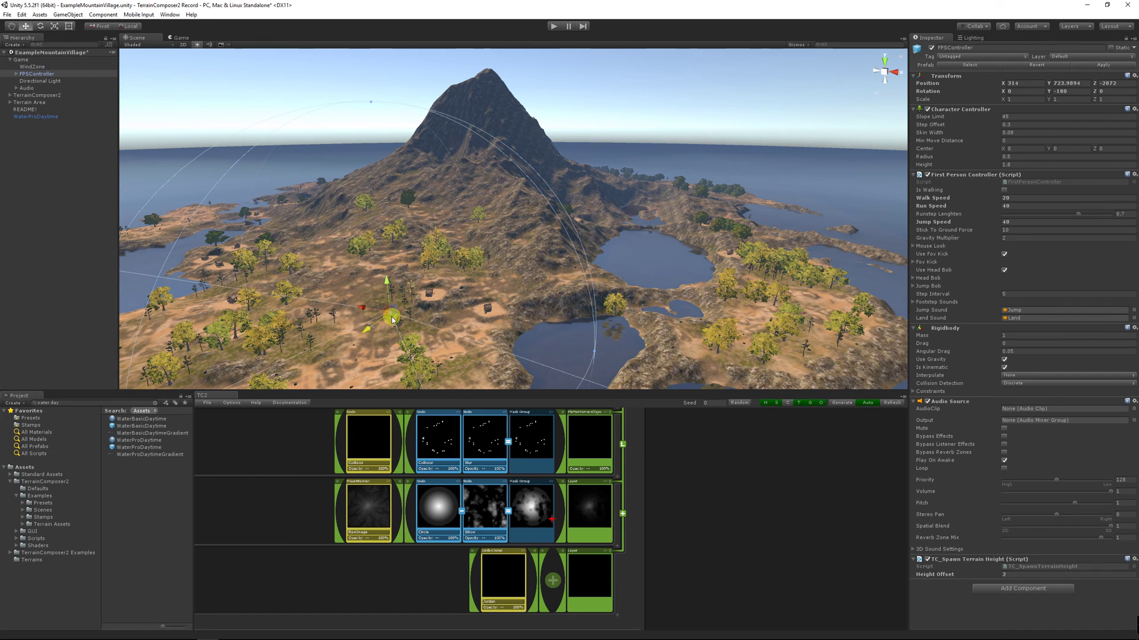
{"action": "left_click_drag", "start_coordinate": [391, 318], "coordinate": [664, 344]}
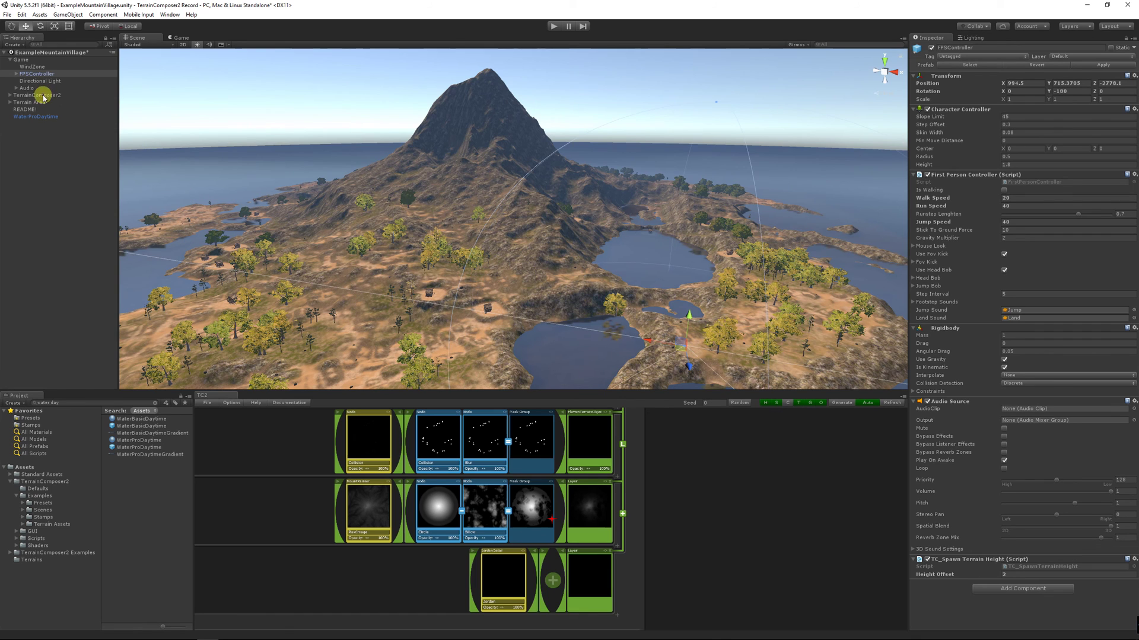
Review the Terrain Area's resolution and reset options, and play the scene to walk around the island
{"action": "left_click", "coordinate": [980, 294]}
{"action": "right_click_drag", "start_coordinate": [725, 322], "coordinate": [770, 339]}
{"action": "left_click", "coordinate": [559, 29]}
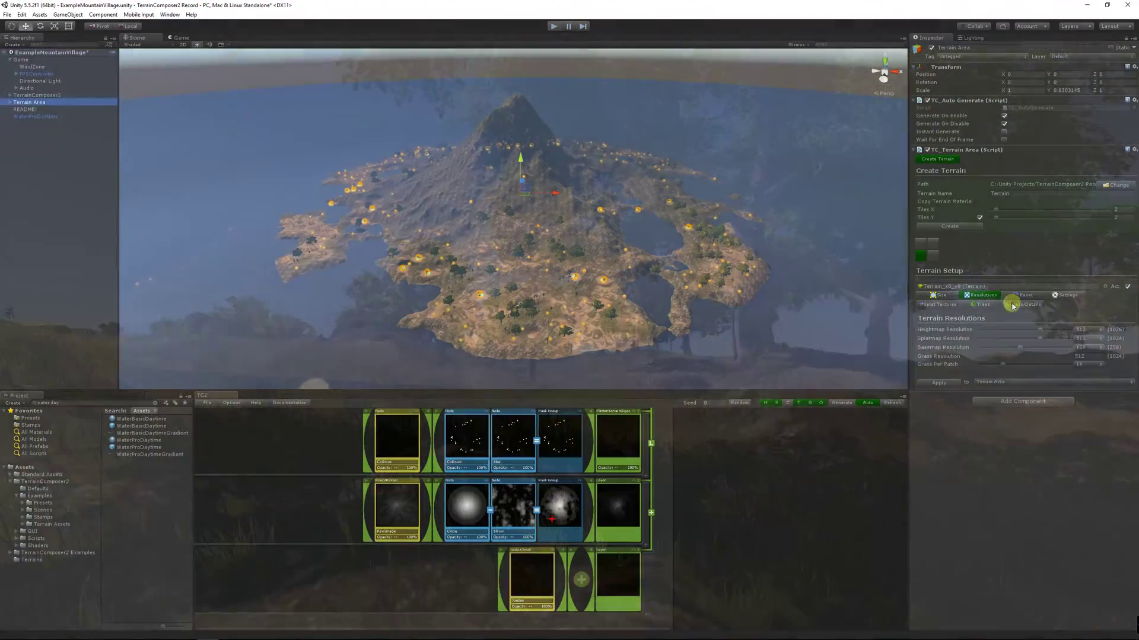
{"action": "left_click", "coordinate": [1042, 305]}
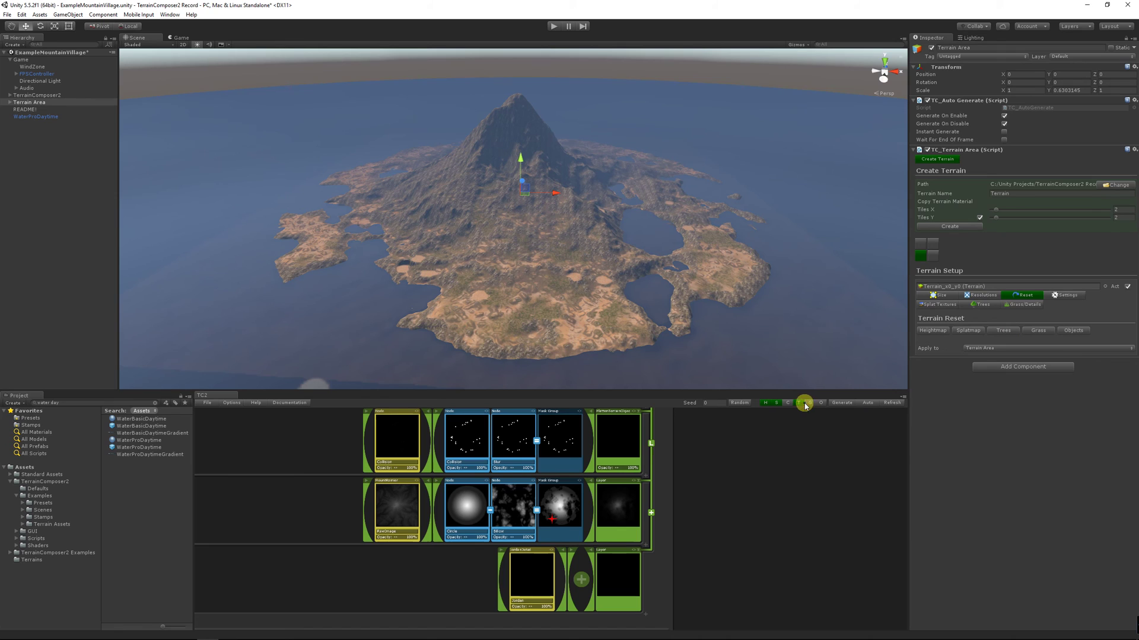
Toggle the height layer's Billow noise node off and on, and move it across the terrain to reshape the island
{"action": "left_click", "coordinate": [510, 512]}
{"action": "left_click", "coordinate": [533, 481]}
{"action": "left_click", "coordinate": [532, 480]}
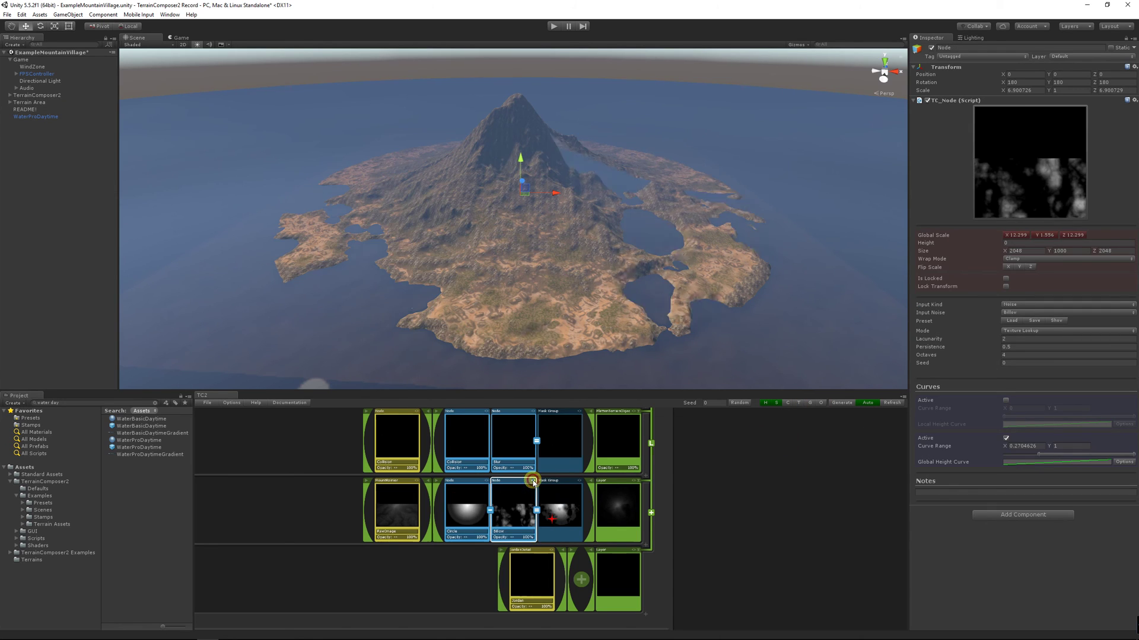
{"action": "left_click_drag", "start_coordinate": [526, 198], "coordinate": [388, 236]}
Scale the MountRainier raw image node vertically to a Y scale of about 1.18 to make the mountain taller
{"action": "key", "text": "r"}
{"action": "left_click", "coordinate": [402, 503]}
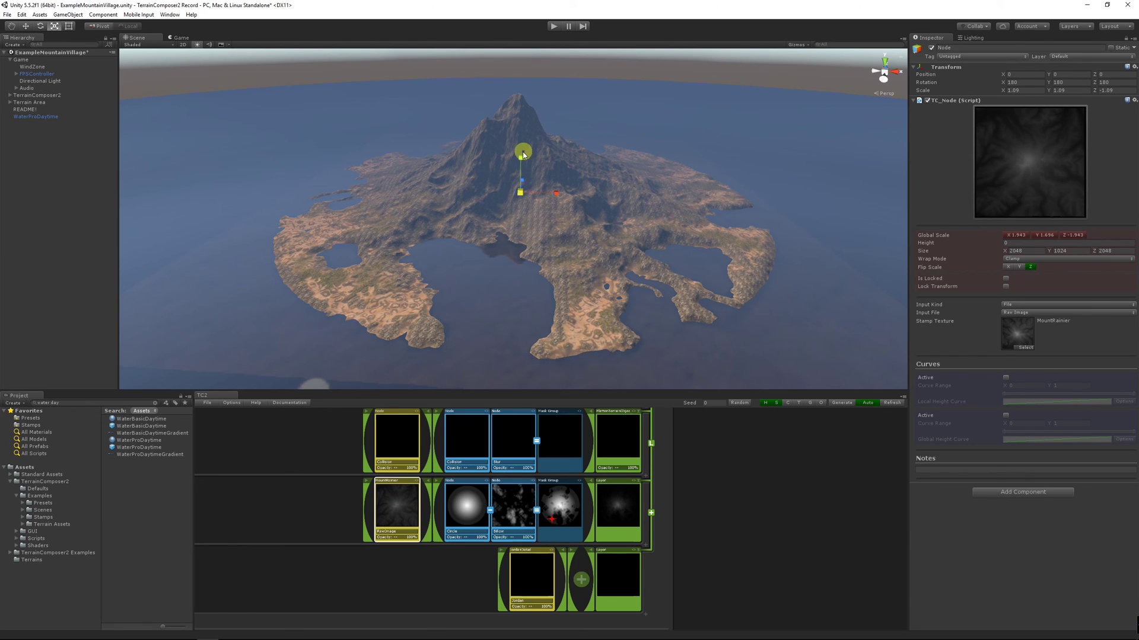
{"action": "mouse_move", "coordinate": [521, 161]}
{"action": "left_mouse_down"}
{"action": "mouse_move", "coordinate": [522, 178]}
{"action": "mouse_move", "coordinate": [522, 145]}
{"action": "mouse_move", "coordinate": [525, 157]}
{"action": "left_mouse_up"}
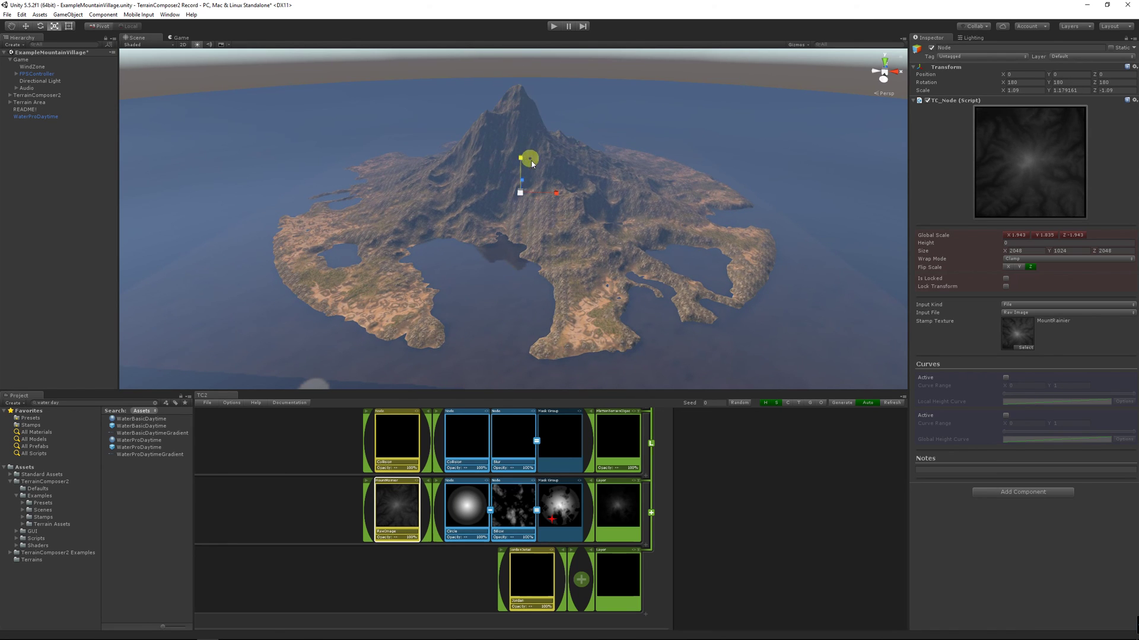
Rotate the island's height layer to about 142 degrees on Y and move it to about X -716, Z 651
{"action": "left_click", "coordinate": [622, 500]}
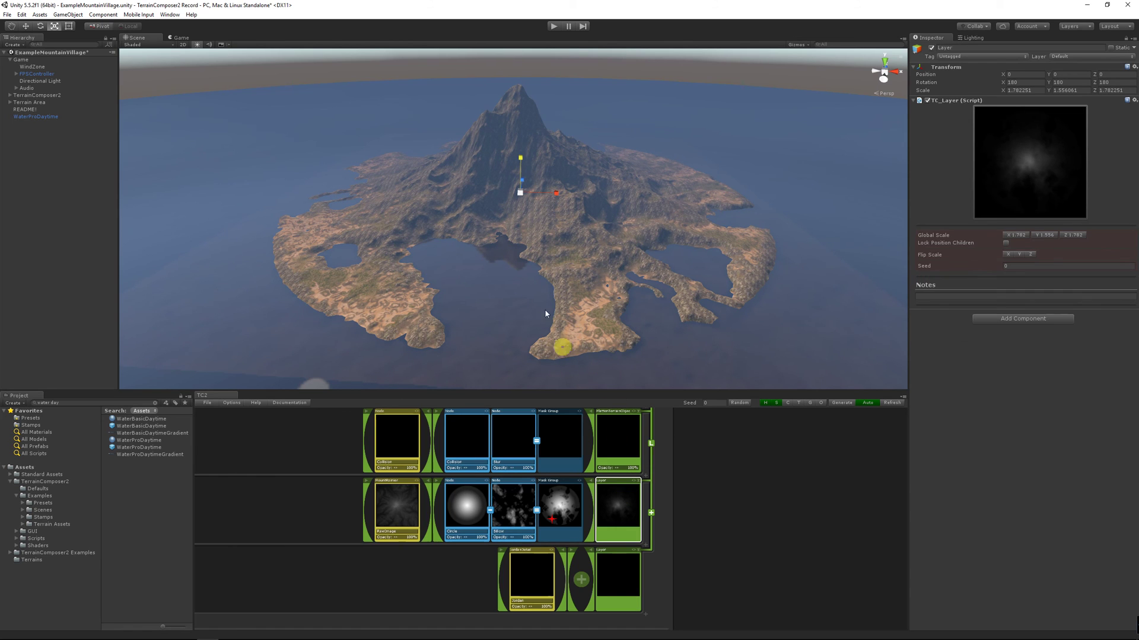
{"action": "left_click_drag", "start_coordinate": [509, 215], "coordinate": [577, 222]}
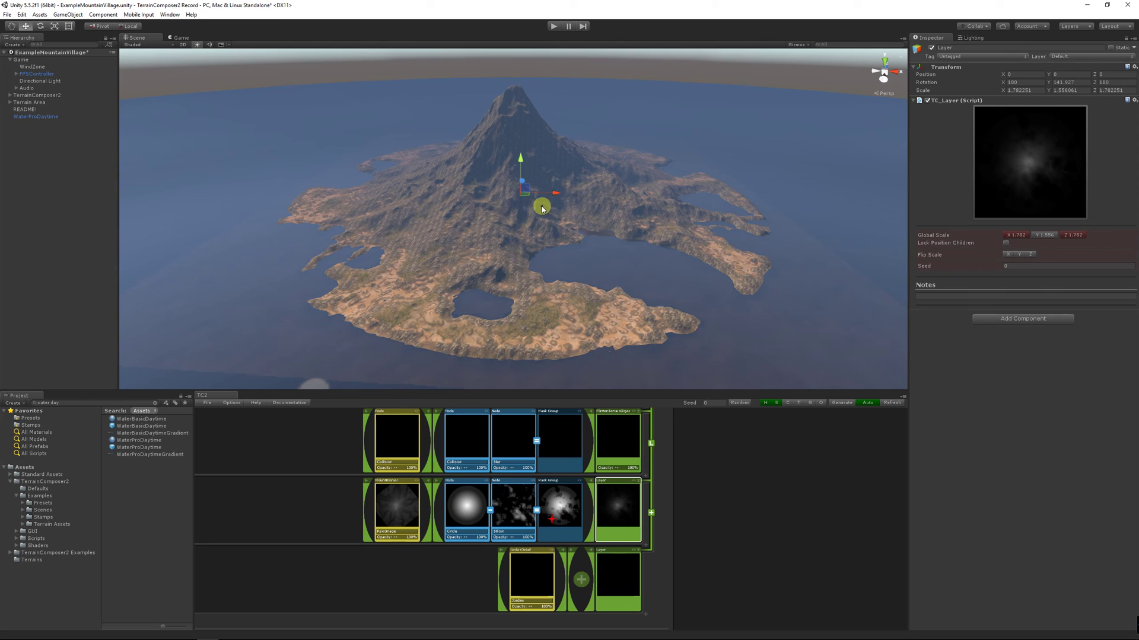
{"action": "left_click_drag", "start_coordinate": [522, 194], "coordinate": [463, 166]}
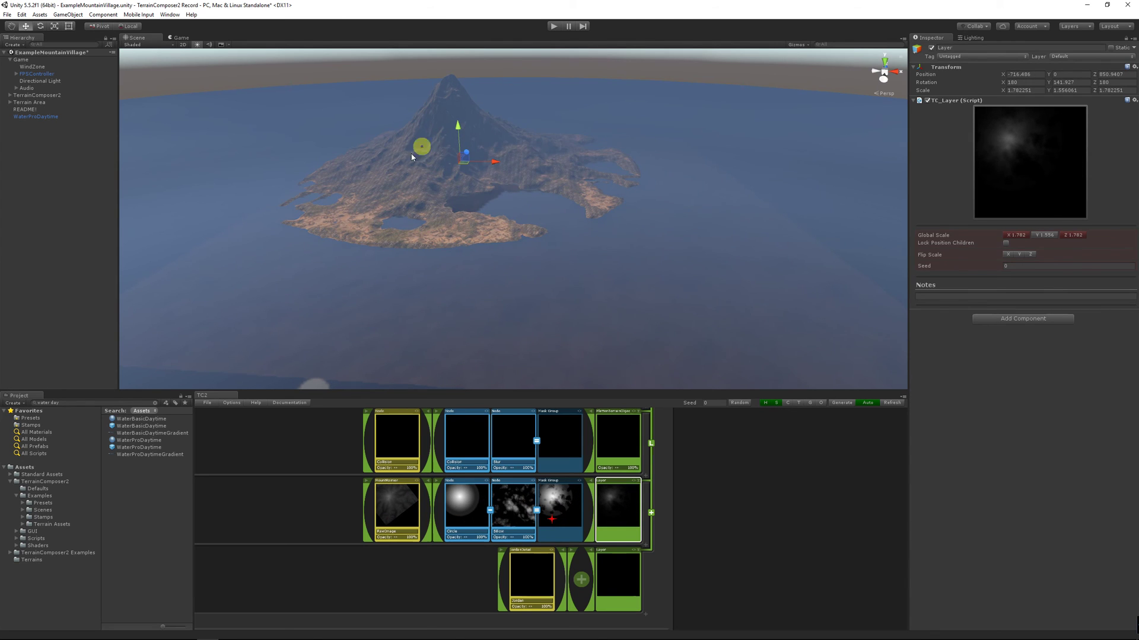
Recreate the Terrain Area as a 3 by 3 grid of terrain tiles
{"action": "left_click", "coordinate": [98, 100]}
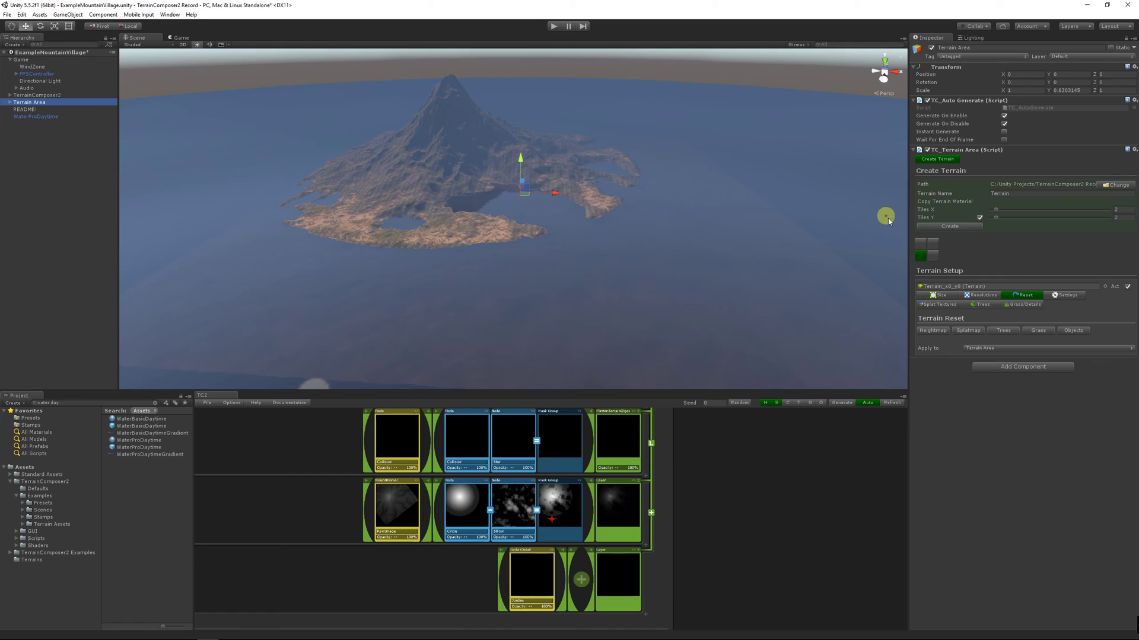
{"action": "left_click", "coordinate": [960, 238]}
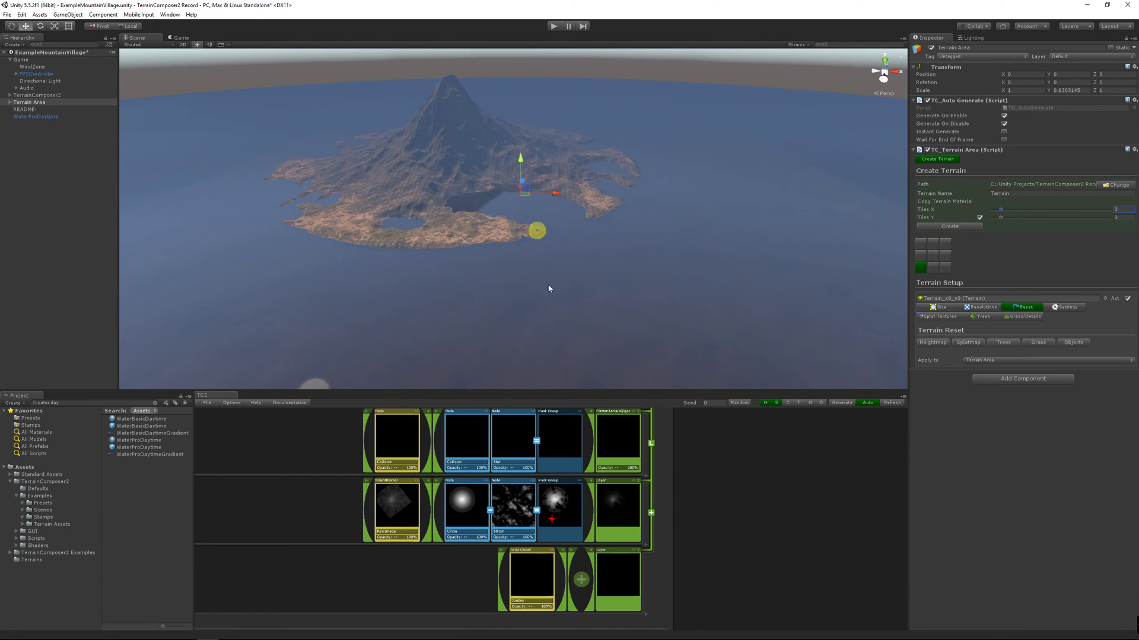
Duplicate the island's height layer, move the copy to about X 1104, Z 483, and change how it blends with the layer below
{"action": "left_click", "coordinate": [619, 523]}
{"action": "key", "text": "ctrl+d"}
{"action": "left_click_drag", "start_coordinate": [464, 164], "coordinate": [647, 188]}
{"action": "left_click", "coordinate": [651, 514]}
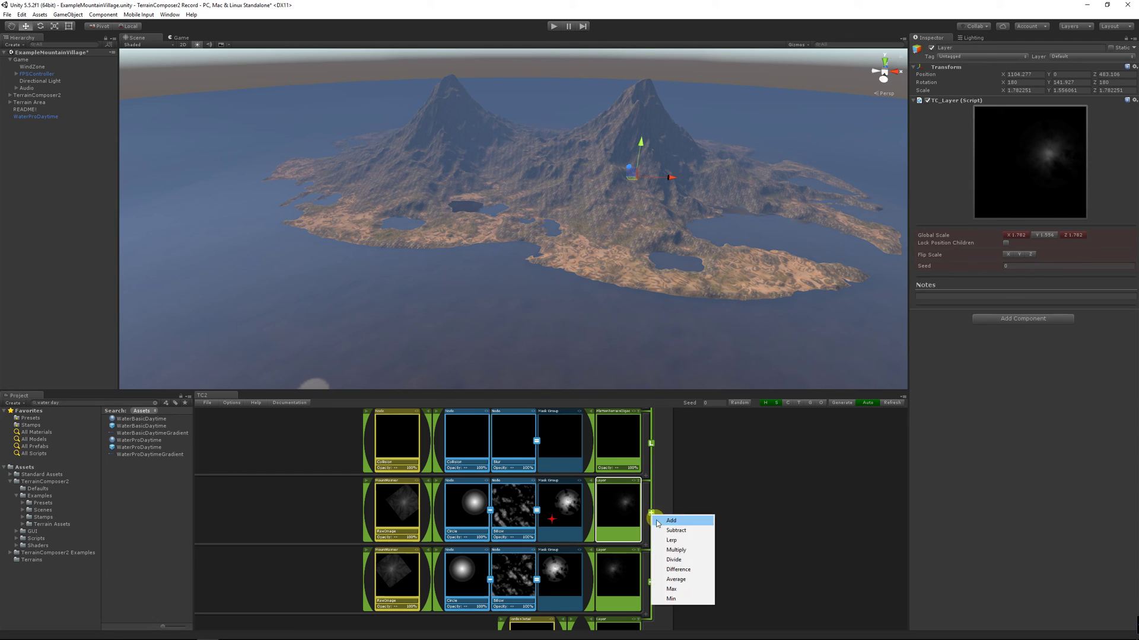
{"action": "left_click", "coordinate": [675, 570]}
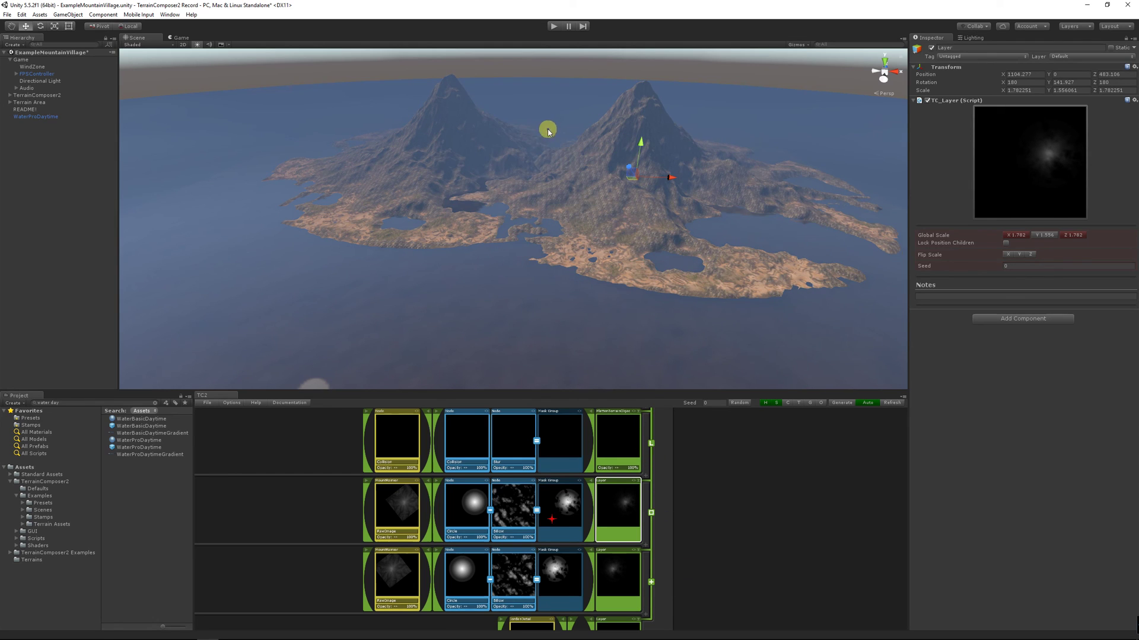
Shift the duplicated mountain to about X 1268 and place another copy at about X -1273, Z -1105, enlarged to about 1.91
{"action": "left_click_drag", "start_coordinate": [671, 183], "coordinate": [688, 183]}
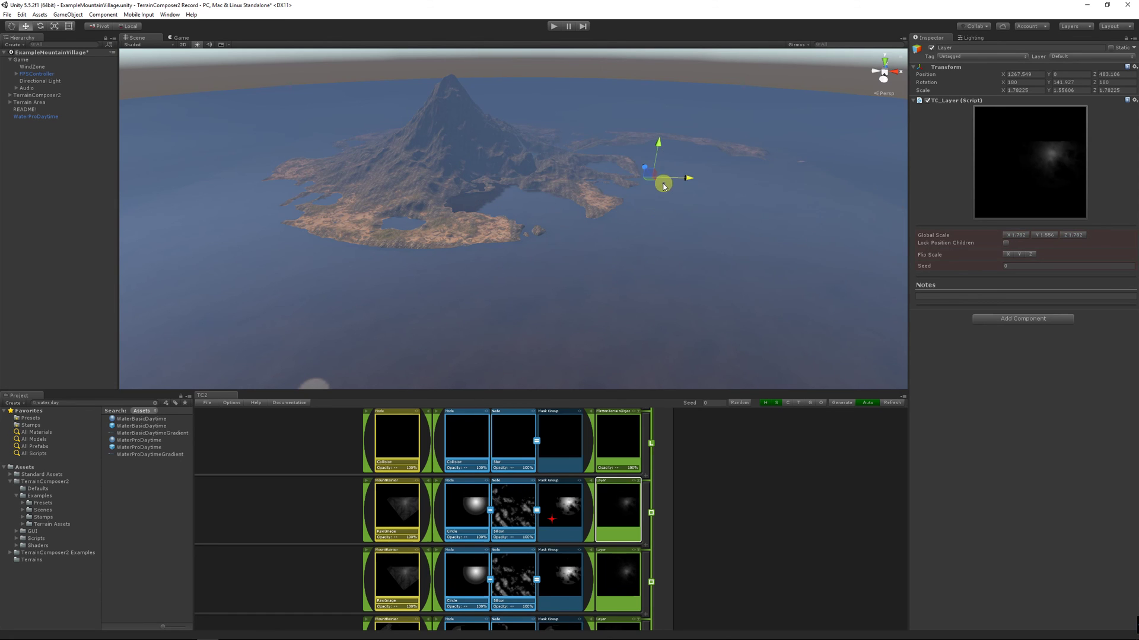
{"action": "left_click_drag", "start_coordinate": [645, 186], "coordinate": [312, 257]}
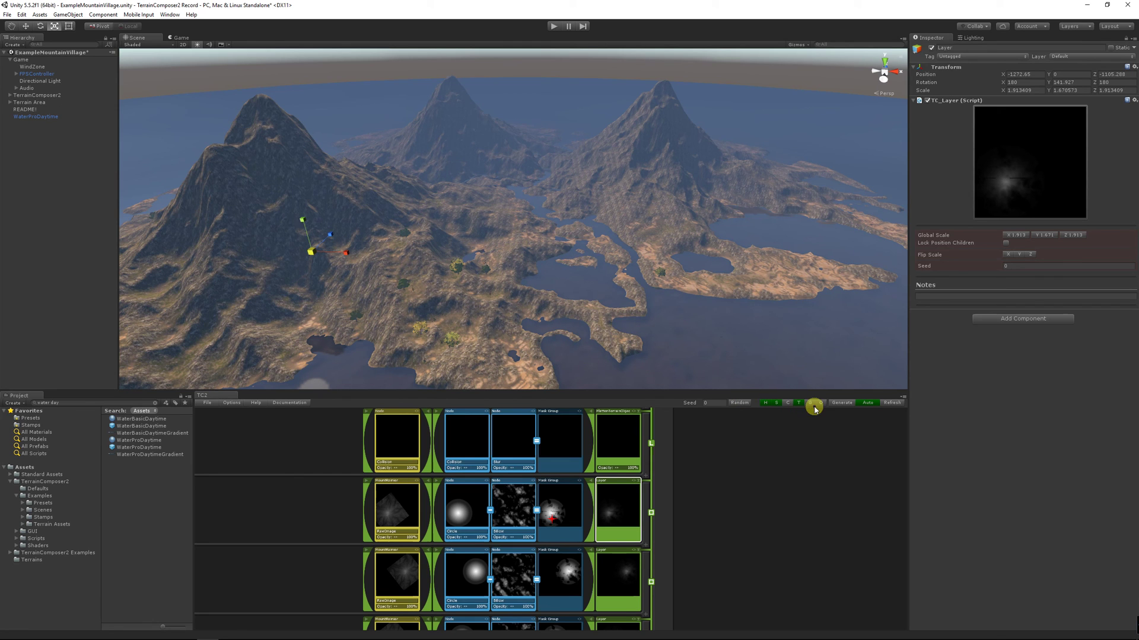
Run the scene and walk through the three-mountain island to examine its trees, grass, shoreline and peaks
{"action": "scroll", "coordinate": [667, 296], "scroll_direction": "down", "scroll_amount": 2}
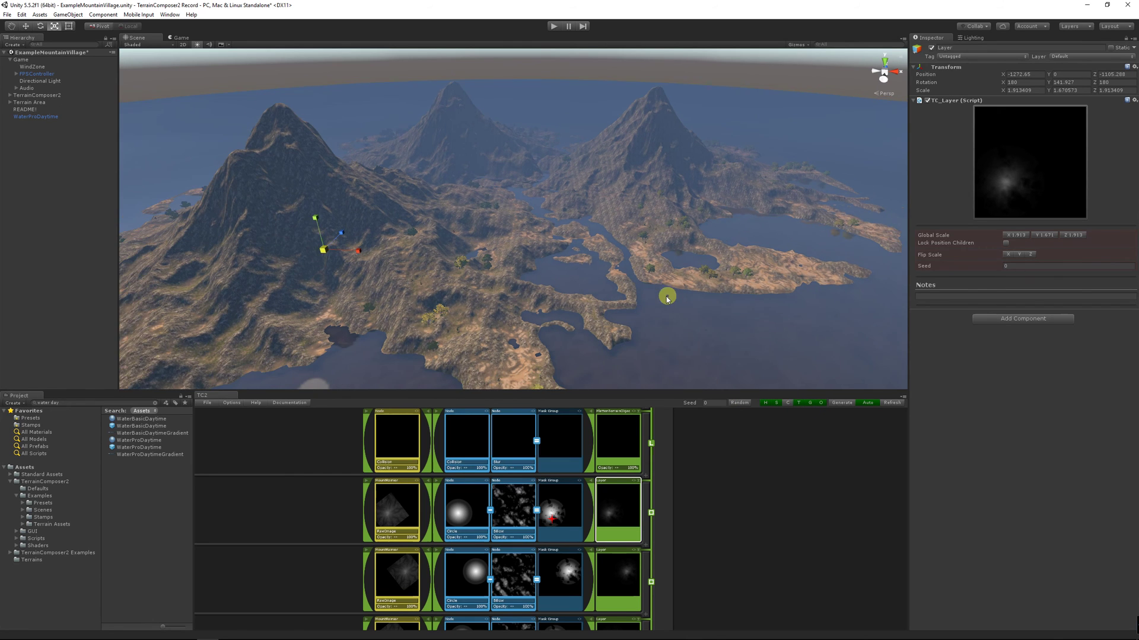
{"action": "middle_click_drag", "start_coordinate": [652, 296], "coordinate": [675, 225]}
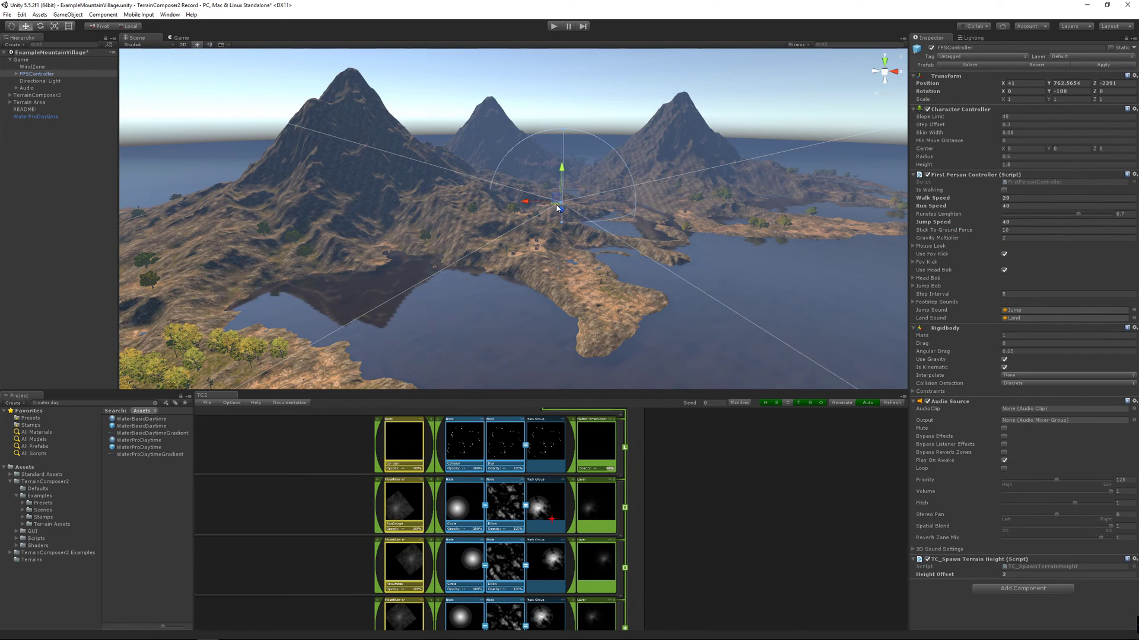
{"action": "left_click_drag", "start_coordinate": [558, 207], "coordinate": [784, 235]}
{"action": "left_click", "coordinate": [554, 26]}
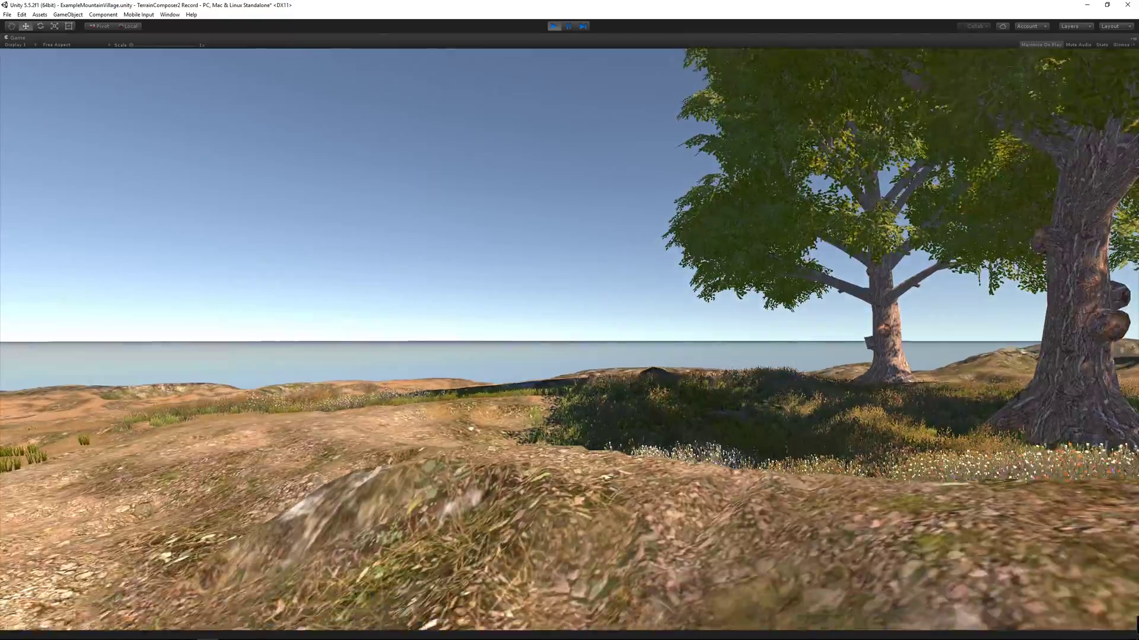
{"action": "key", "text": "w"}
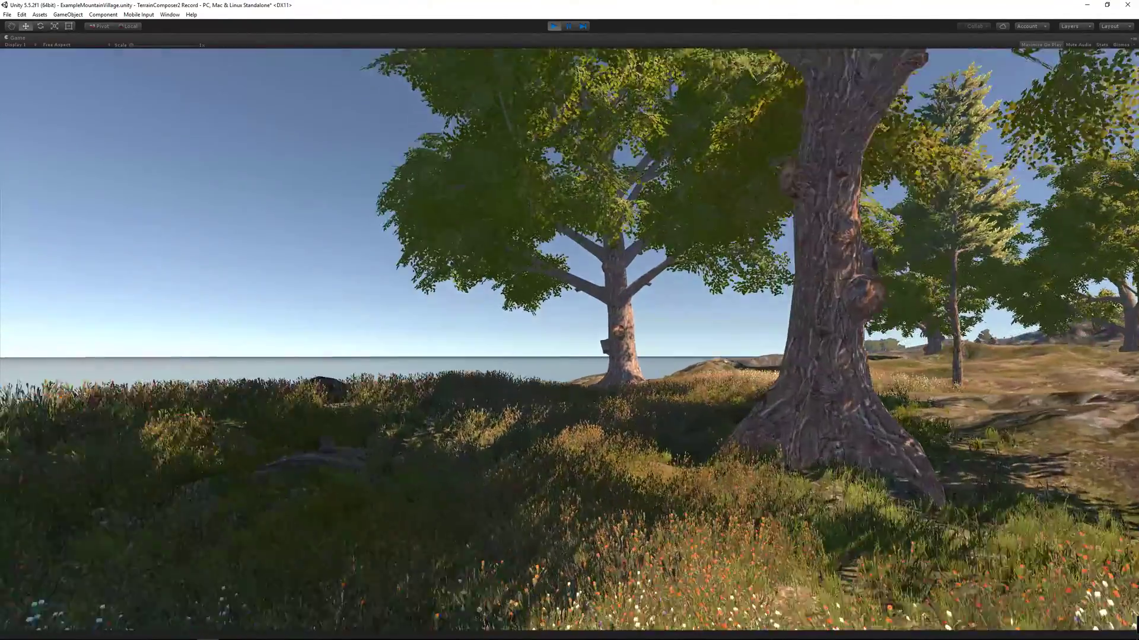
{"action": "key", "text": "w"}
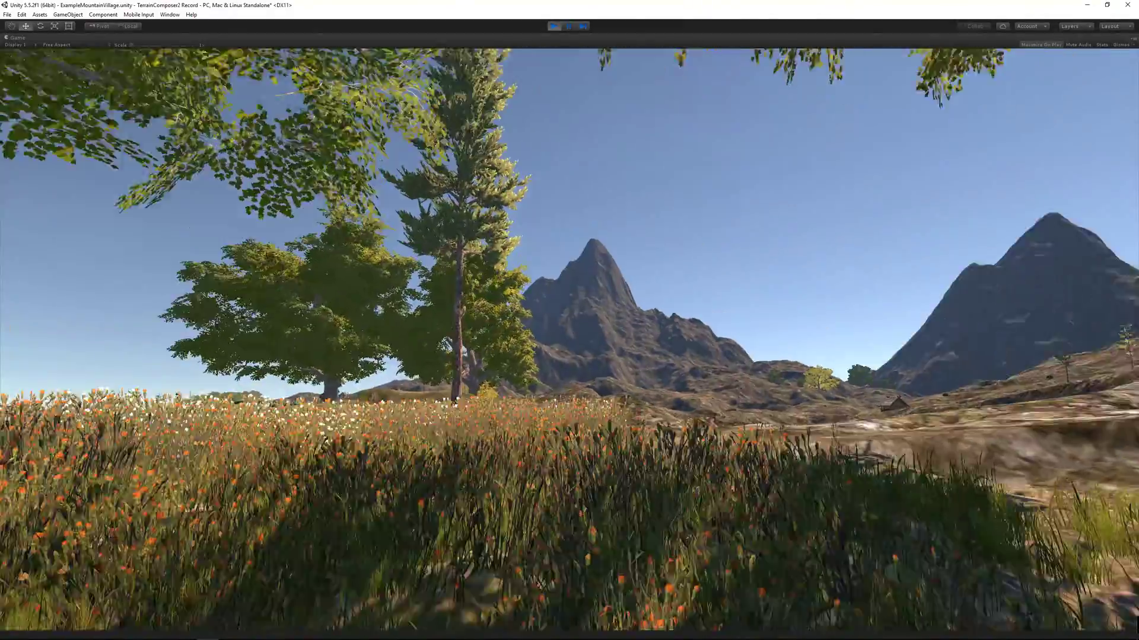
{"action": "key", "text": "w"}
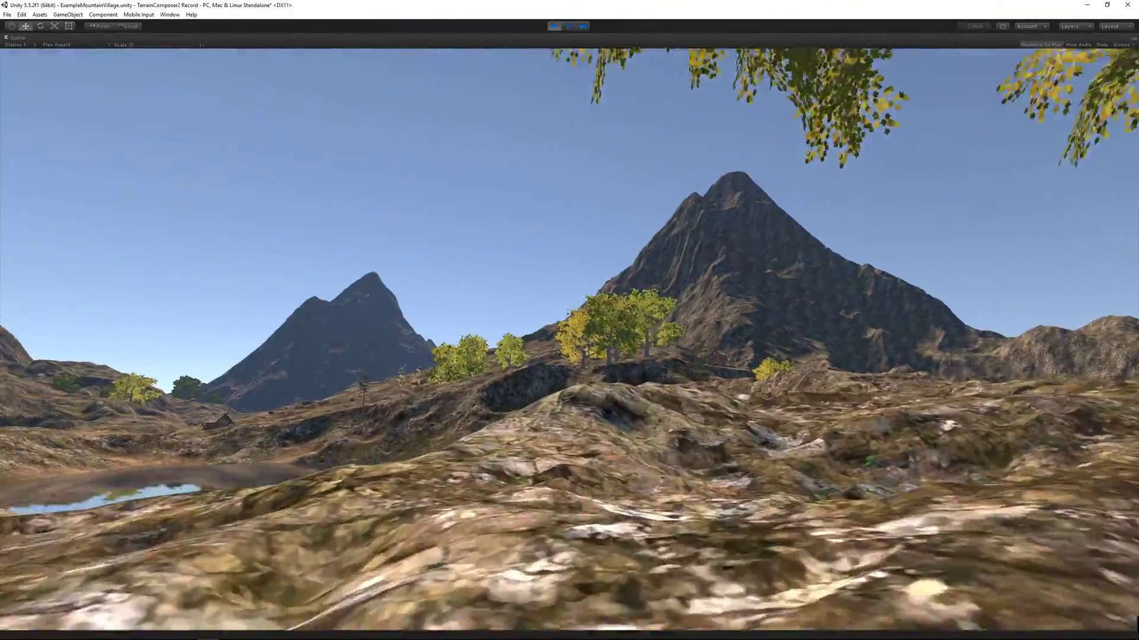
{"action": "key", "text": "w"}
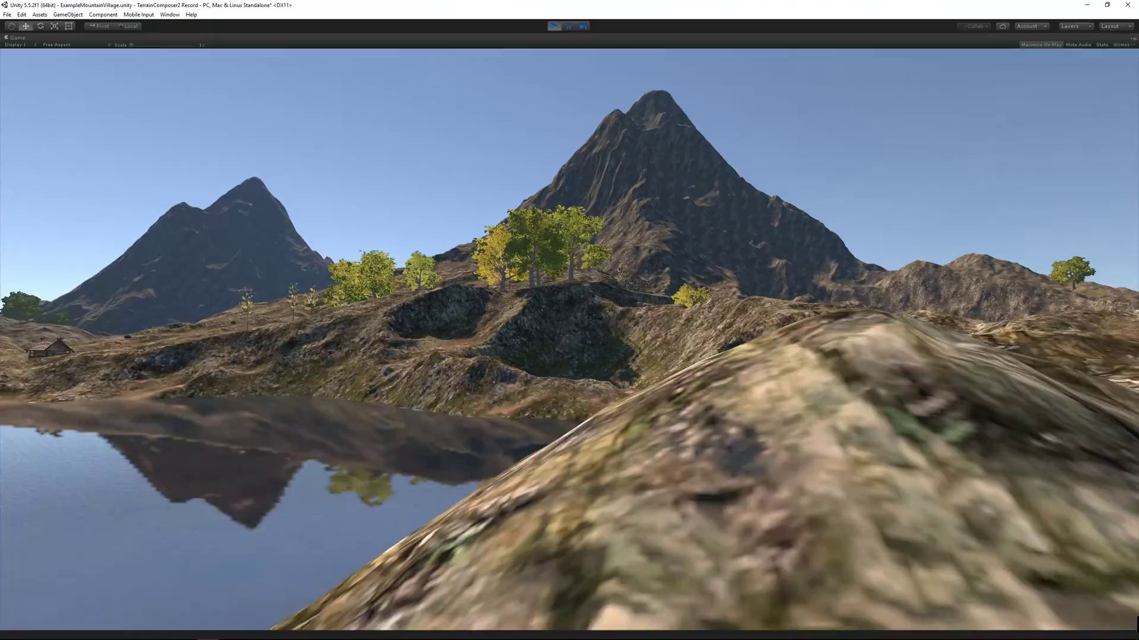
{"action": "key", "text": "w"}
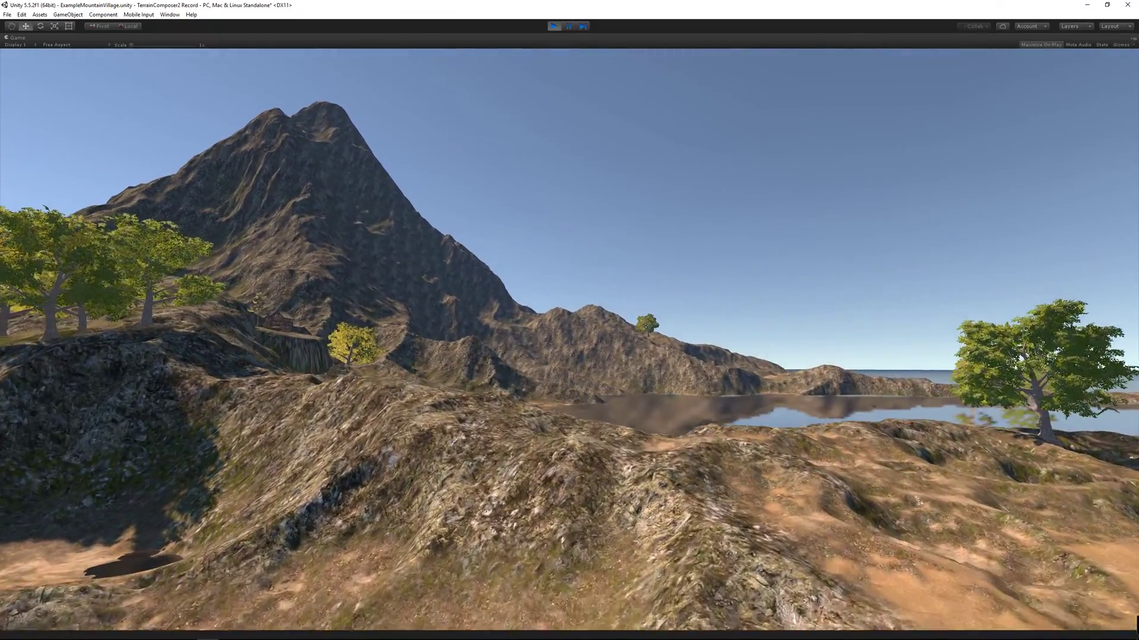
{"action": "key", "text": "w"}
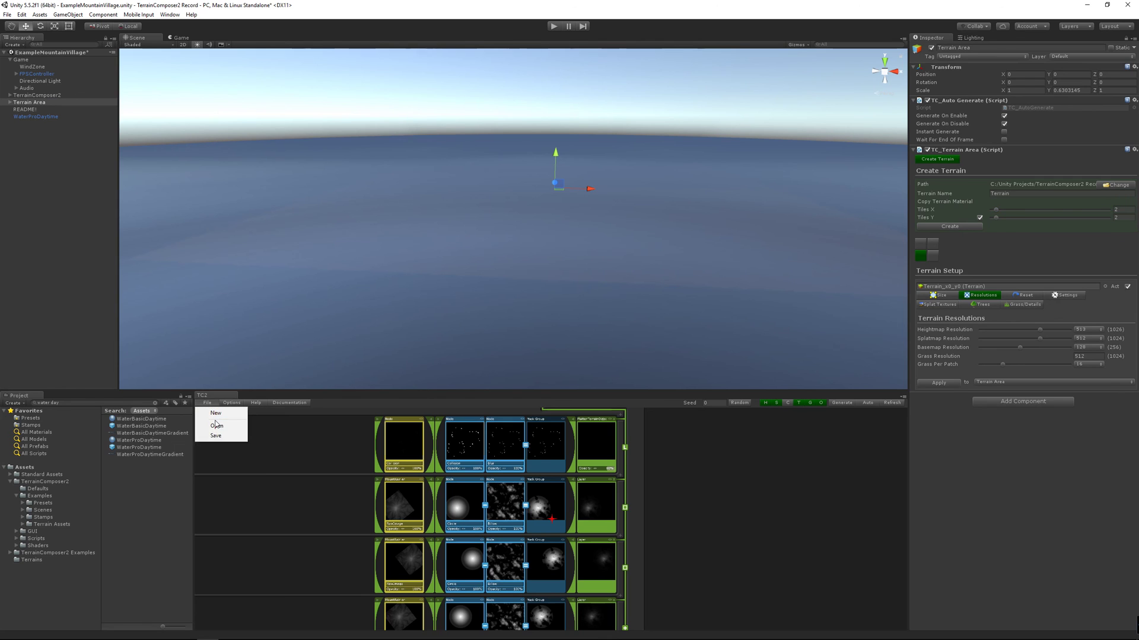
Open the Example Biome.prefab TerrainComposer2 project and generate its terrain
{"action": "left_click", "coordinate": [216, 426]}
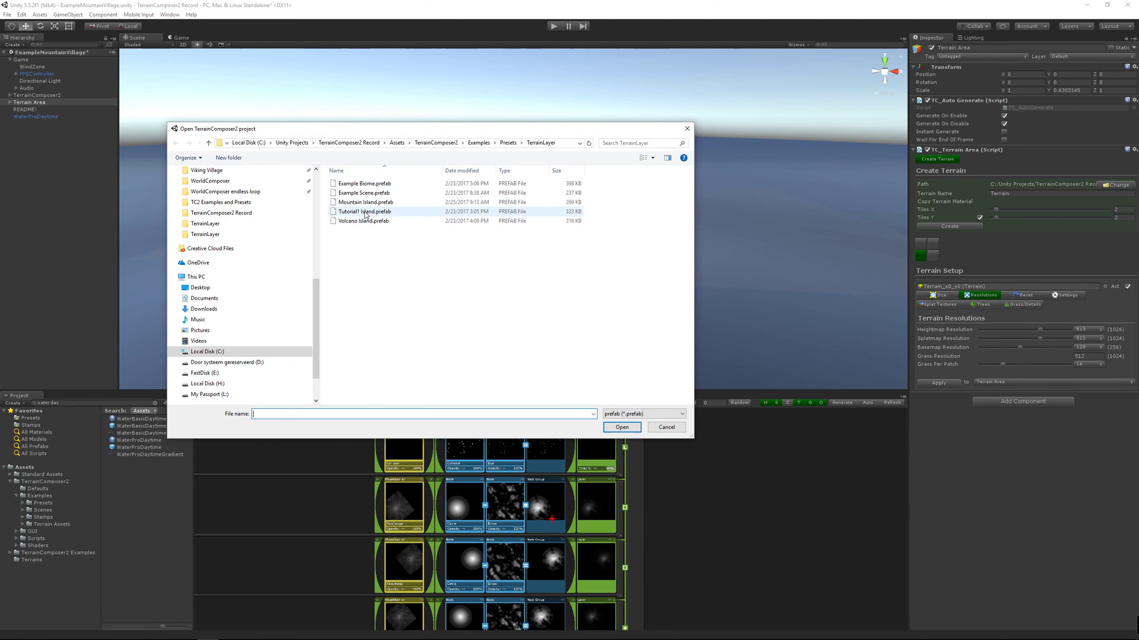
{"action": "double_click", "coordinate": [366, 185]}
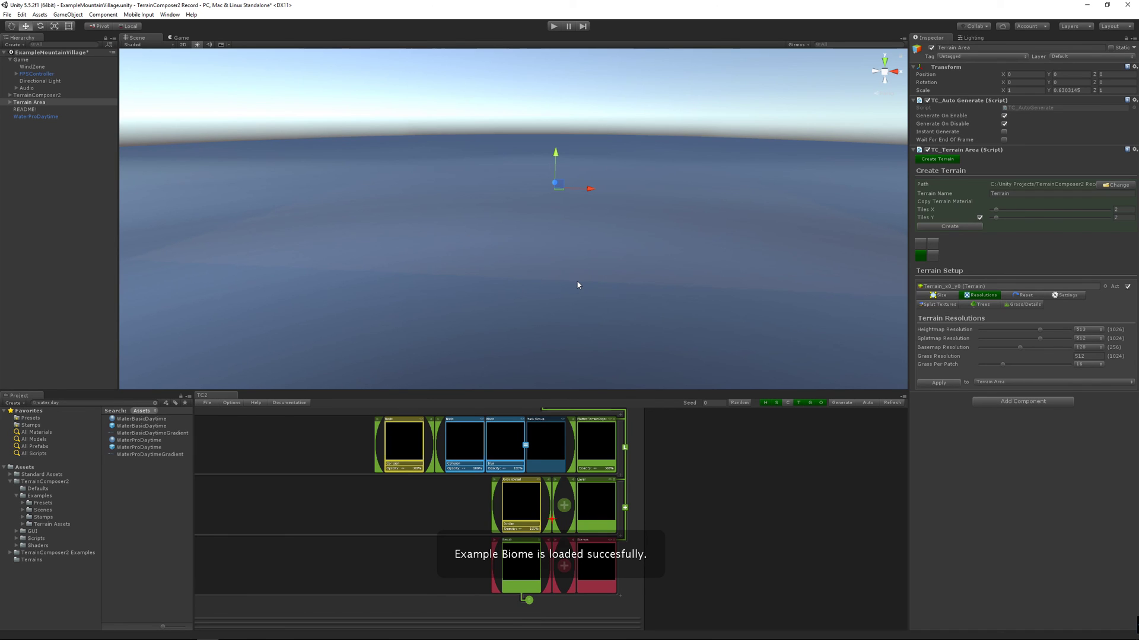
{"action": "left_click", "coordinate": [35, 117]}
{"action": "left_click", "coordinate": [835, 403]}
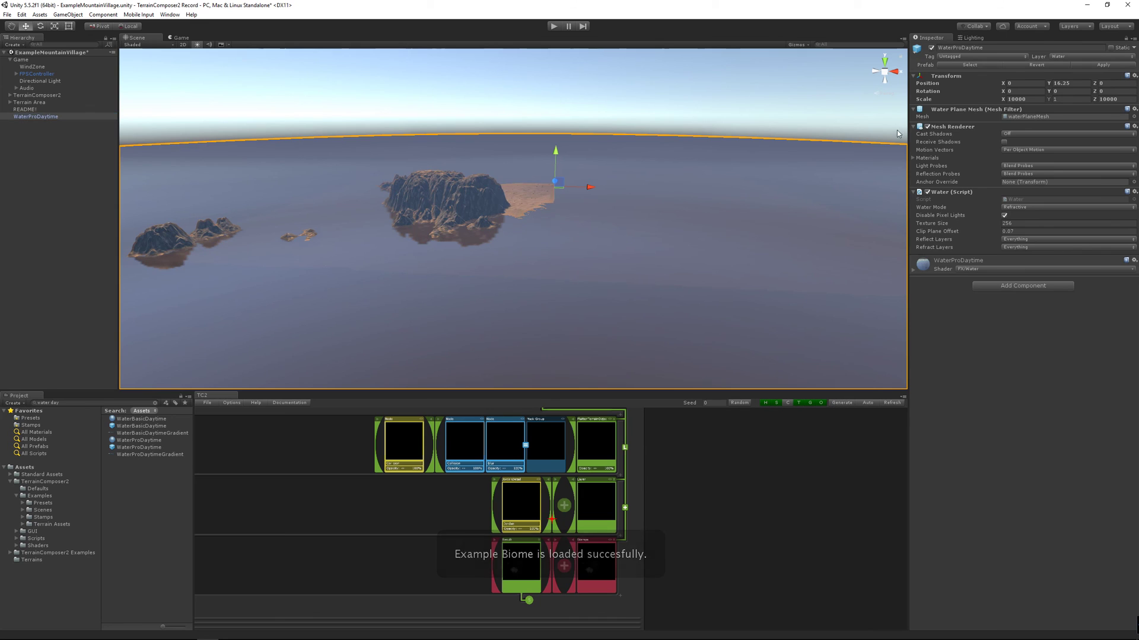
Deactivate the WaterProDaytime object so that the biome terrain is no longer flooded
{"action": "left_click", "coordinate": [929, 48]}
{"action": "middle_click_drag", "start_coordinate": [601, 157], "coordinate": [592, 190]}
{"action": "scroll", "coordinate": [596, 222], "scroll_direction": "up", "scroll_amount": 8}
{"action": "right_click_drag", "start_coordinate": [496, 211], "coordinate": [543, 228]}
{"action": "key", "text": "w"}
Move the FPSController to the edge of the village huts, at about X 413, Y 685
{"action": "left_click", "coordinate": [36, 74]}
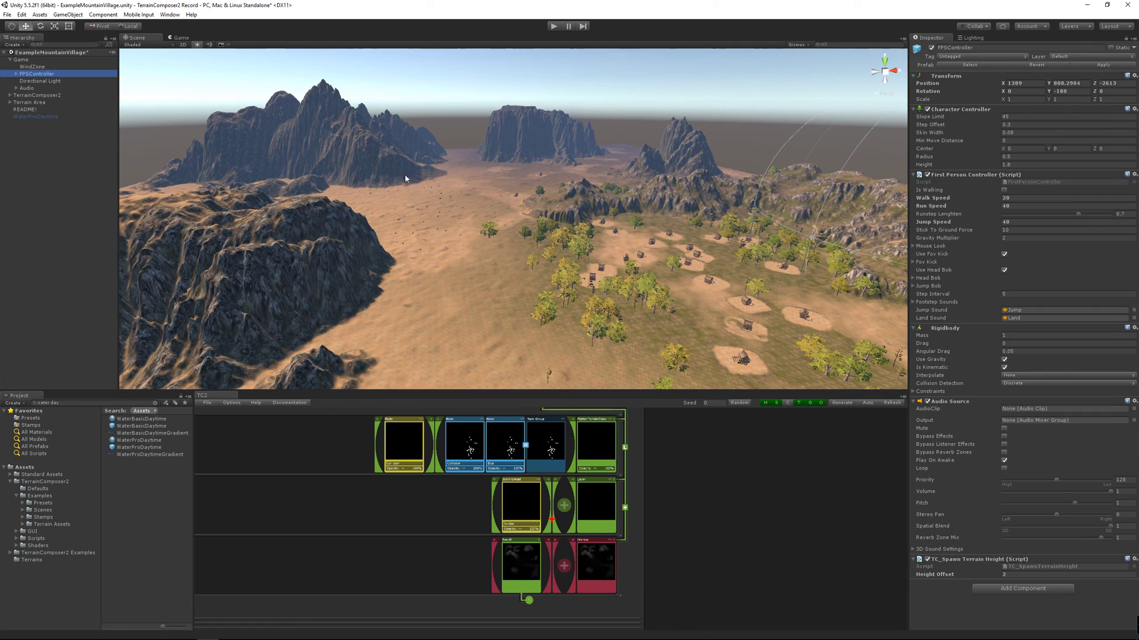
{"action": "right_click_drag", "start_coordinate": [590, 201], "coordinate": [633, 205]}
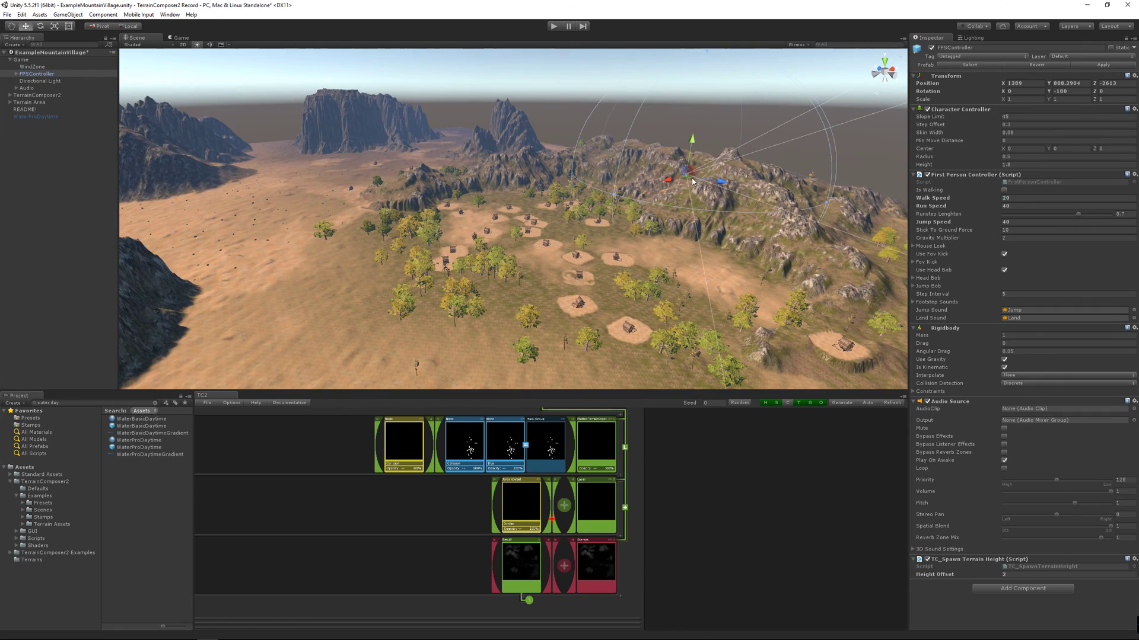
{"action": "left_click_drag", "start_coordinate": [688, 173], "coordinate": [606, 331]}
{"action": "right_click_drag", "start_coordinate": [568, 317], "coordinate": [603, 345]}
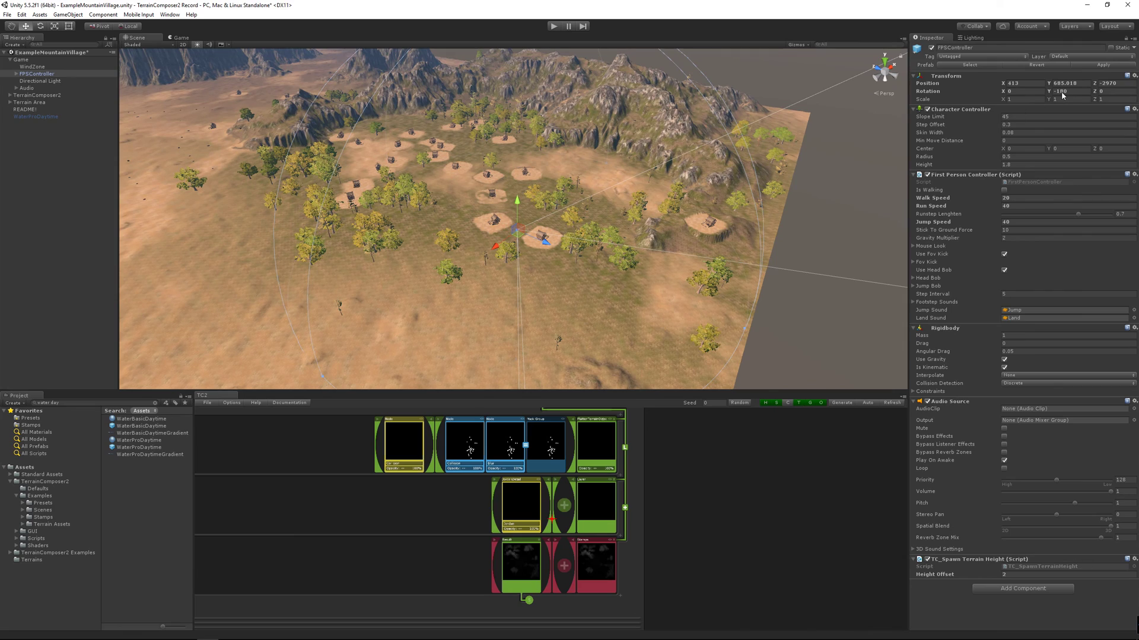
Run the scene and walk through the biome to examine its village houses, forest, flower meadows, desert and distant mountains
{"action": "left_click", "coordinate": [553, 26]}
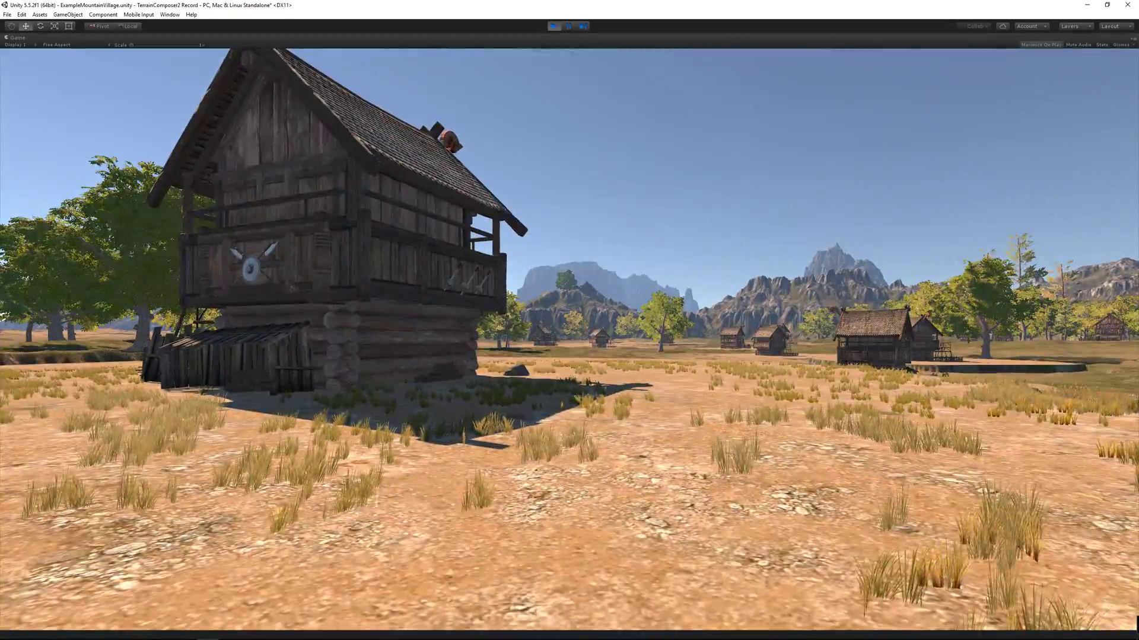
{"action": "key", "text": "w"}
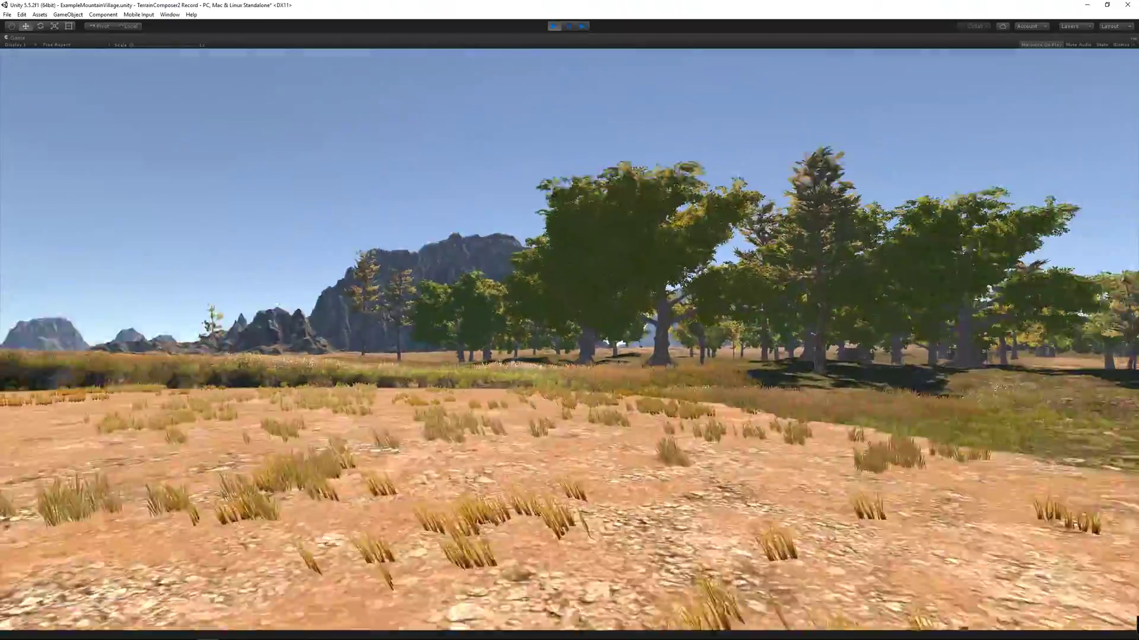
{"action": "key", "text": "w"}
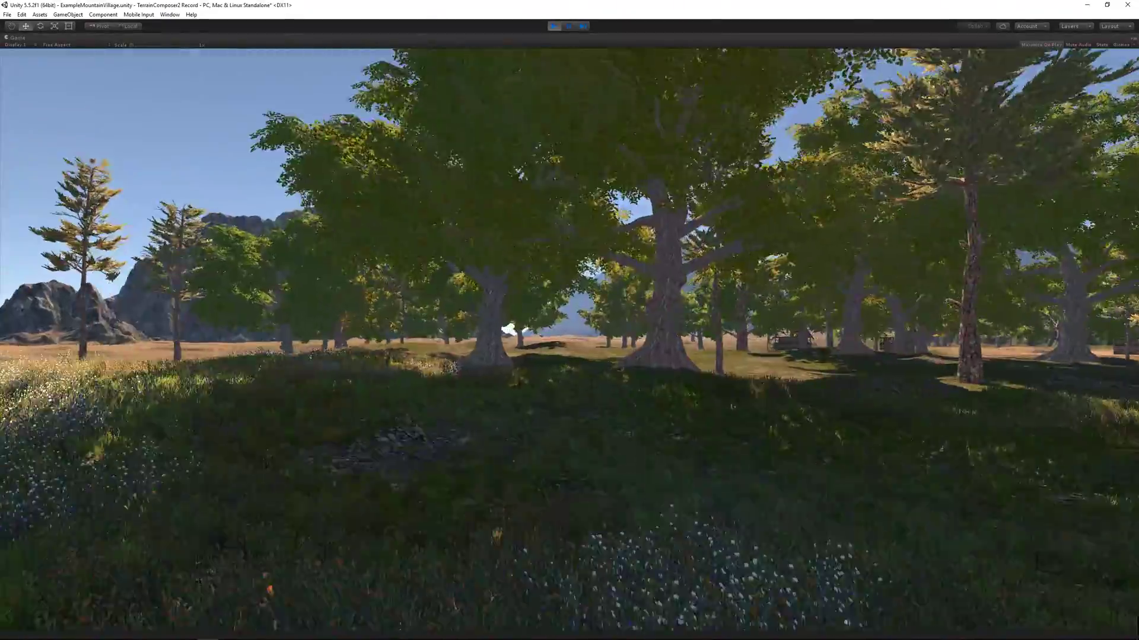
{"action": "key", "text": "w"}
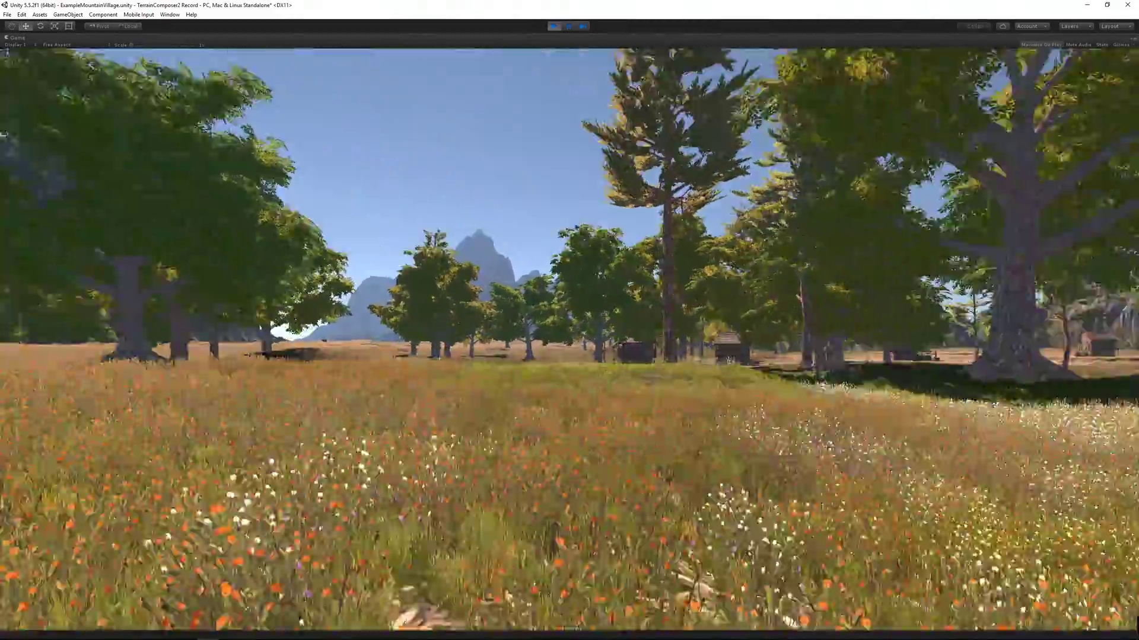
{"action": "key", "text": "w"}
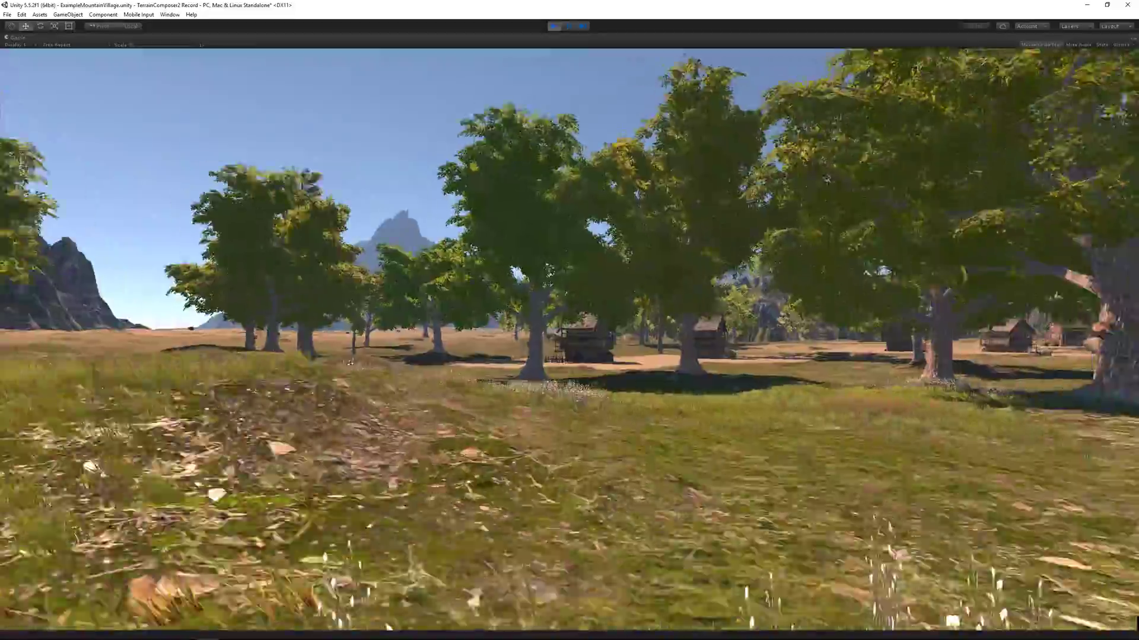
{"action": "key", "text": "w"}
{"action": "key", "text": "w"}
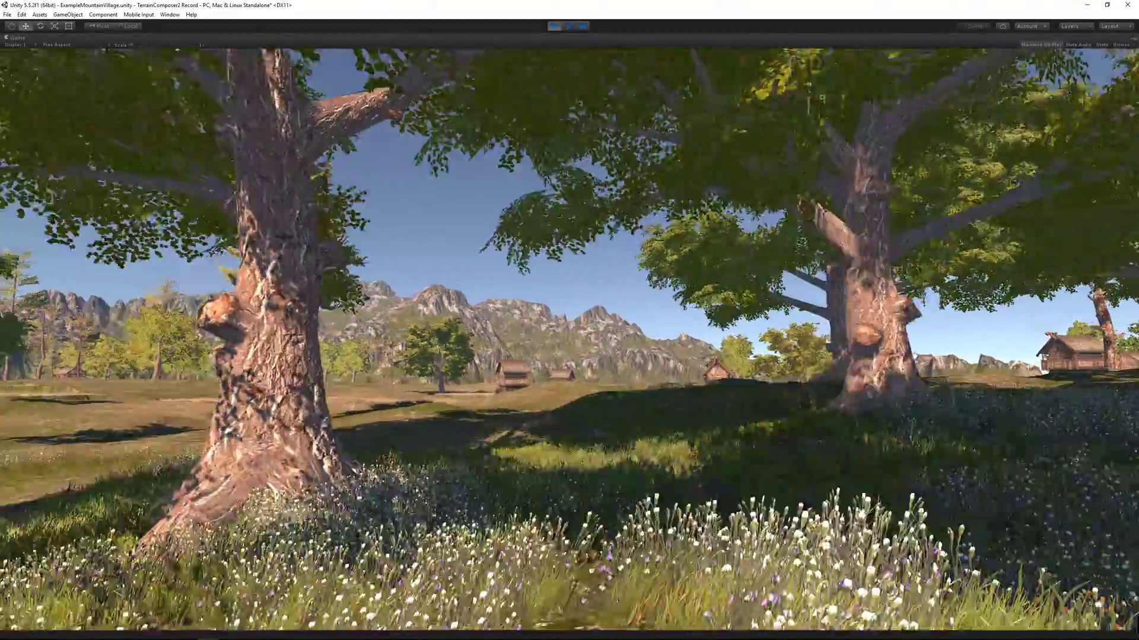
{"action": "key", "text": "w"}
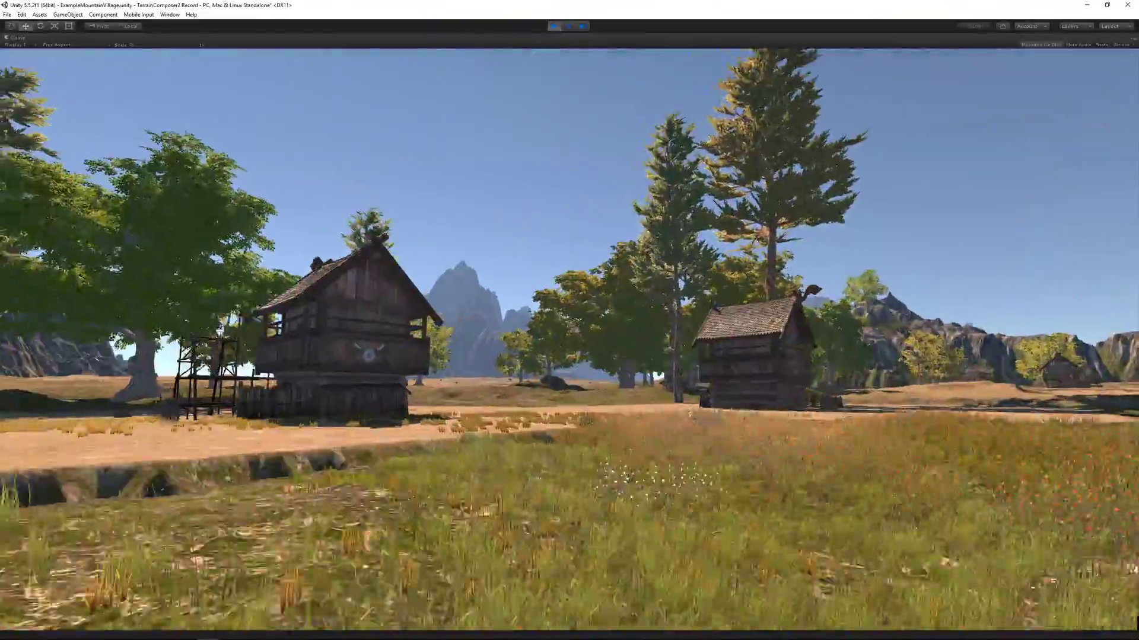
{"action": "key", "text": "w"}
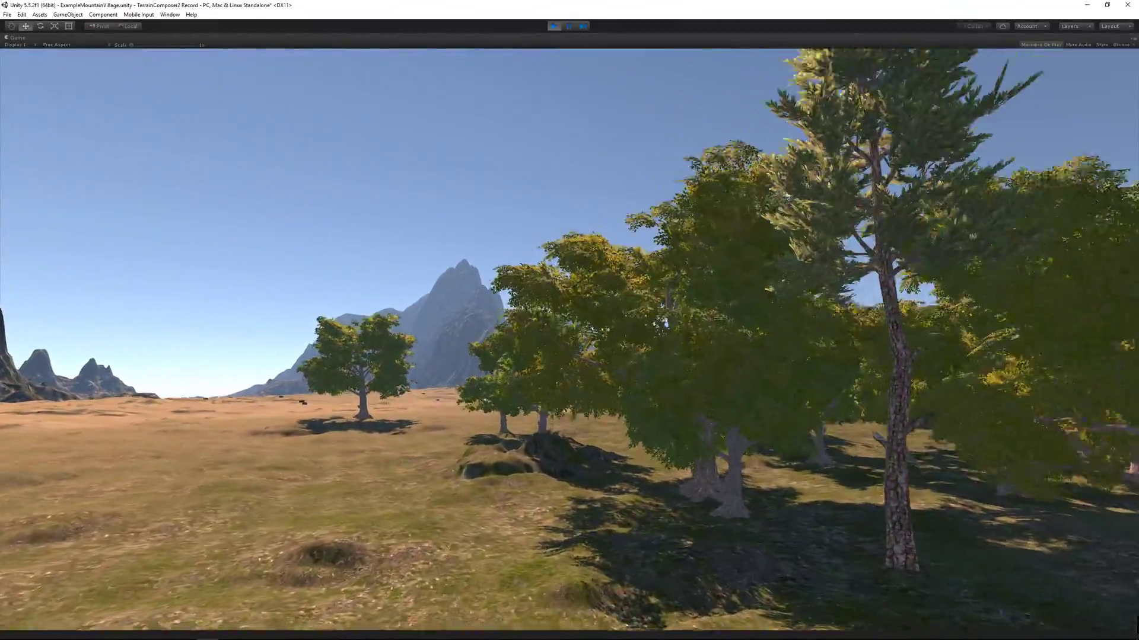
{"action": "key", "text": "w"}
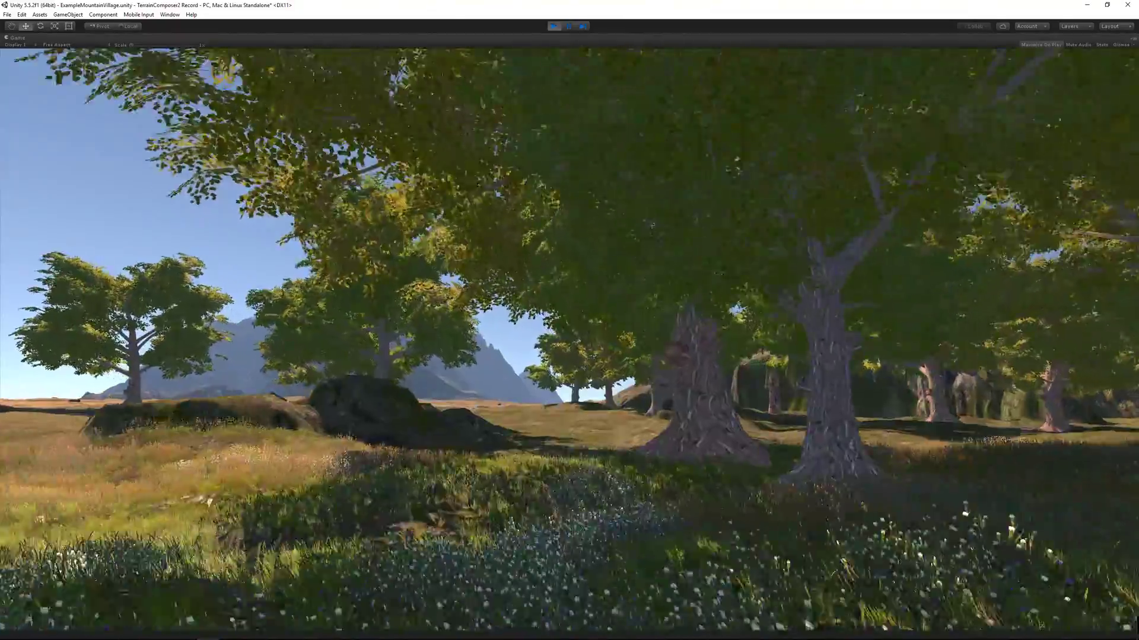
{"action": "key", "text": "w"}
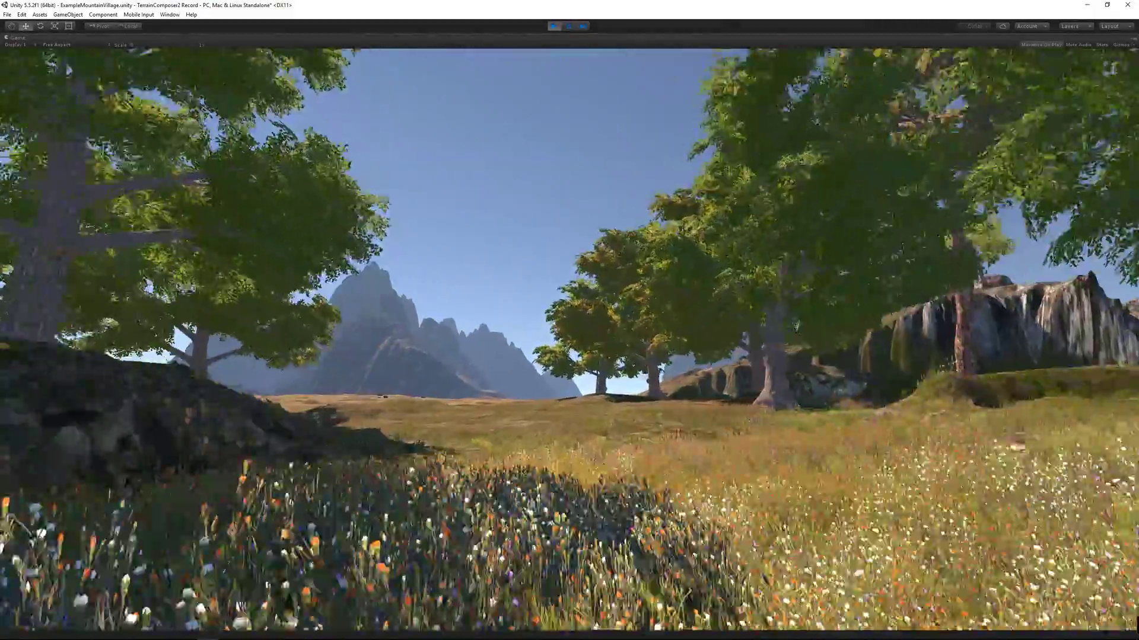
{"action": "key", "text": "w"}
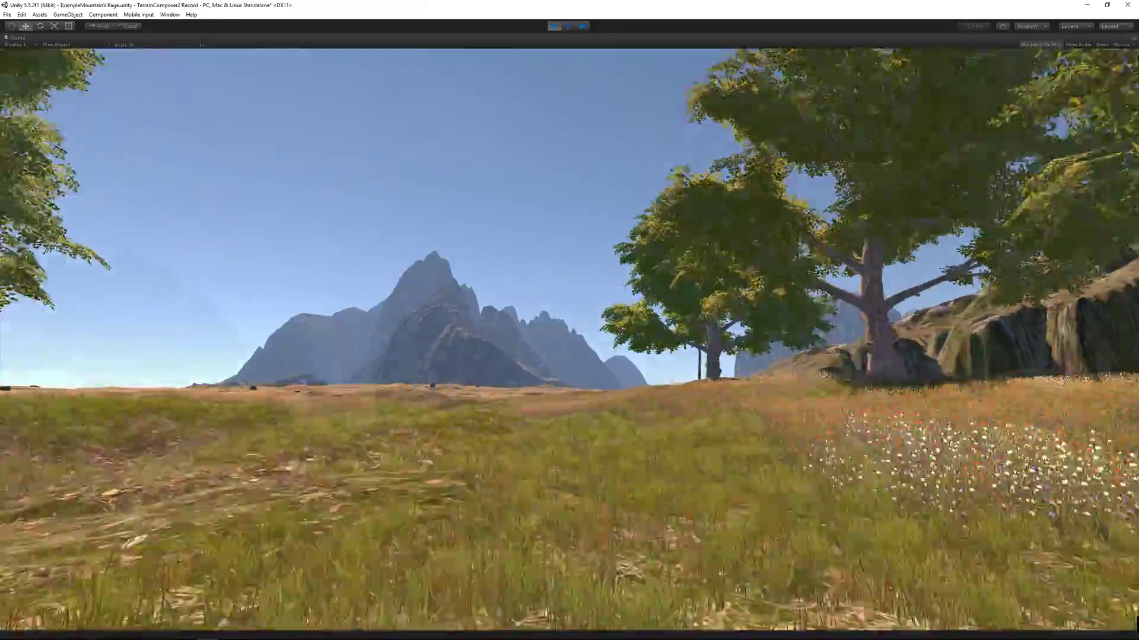
{"action": "key", "text": "w"}
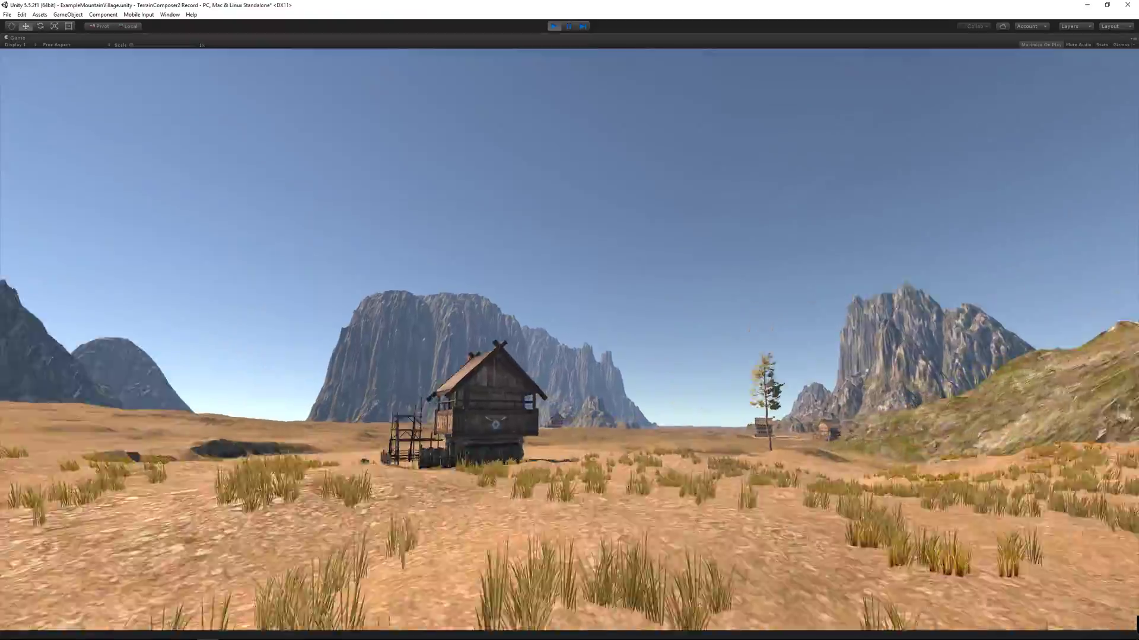
{"action": "key", "text": "w"}
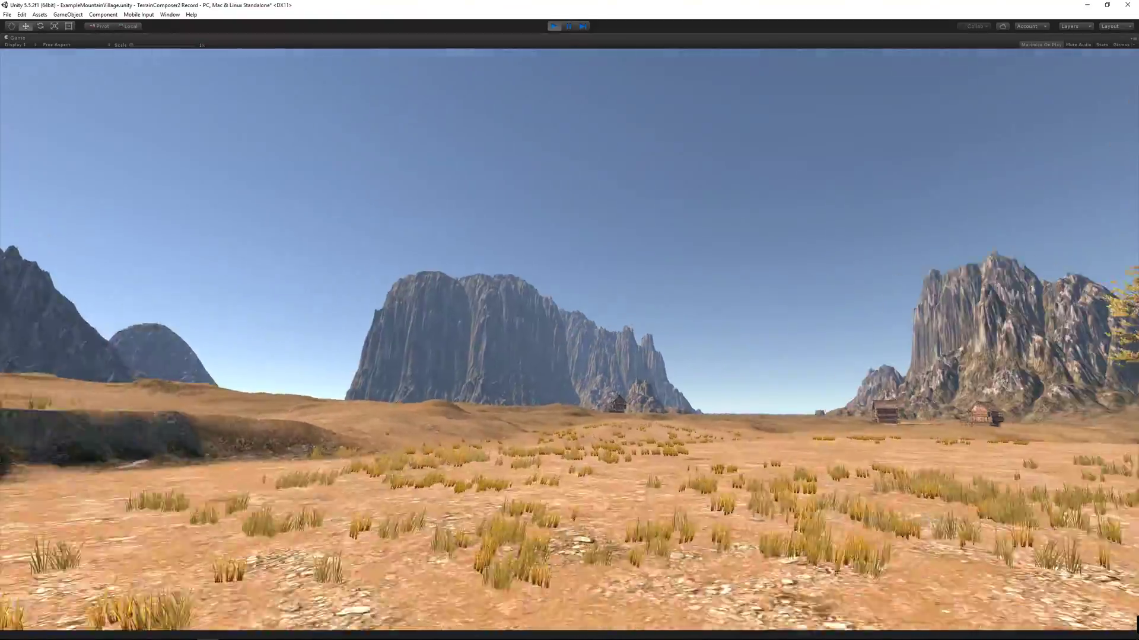
{"action": "key", "text": "w"}
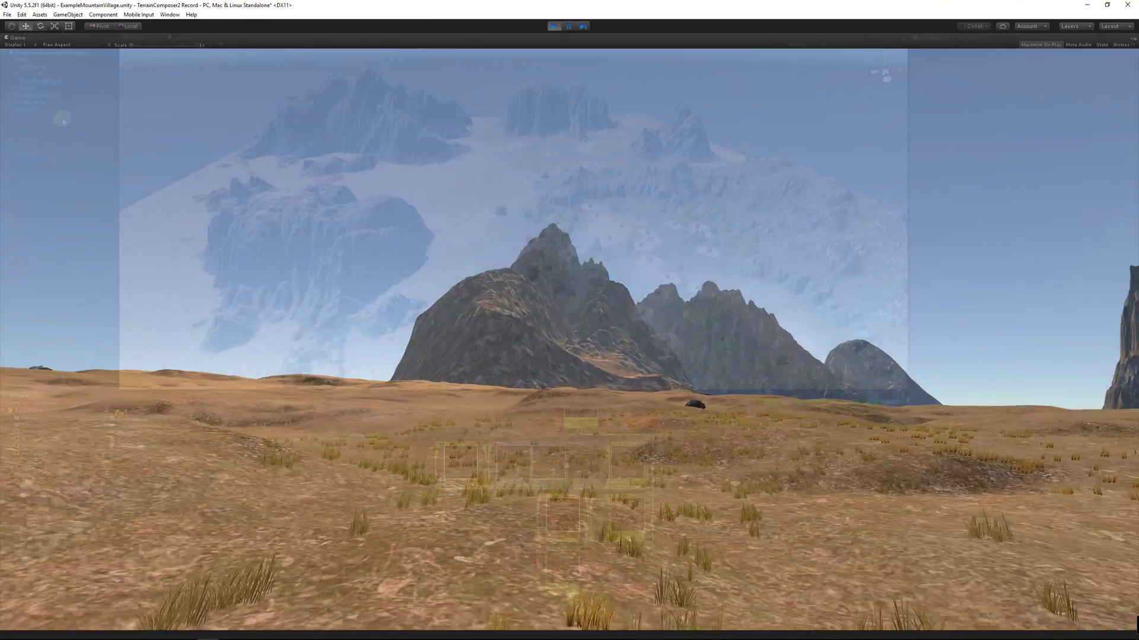
Clear the placed trees, grass and objects from the entire Terrain Area
{"action": "left_click", "coordinate": [46, 105]}
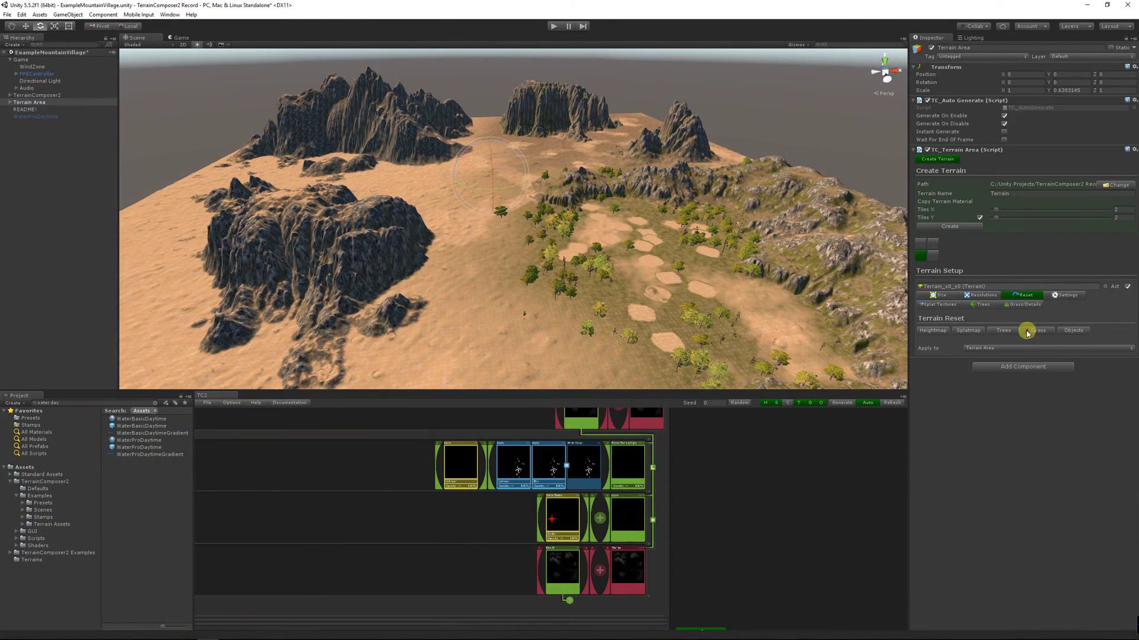
{"action": "left_click", "coordinate": [1016, 333]}
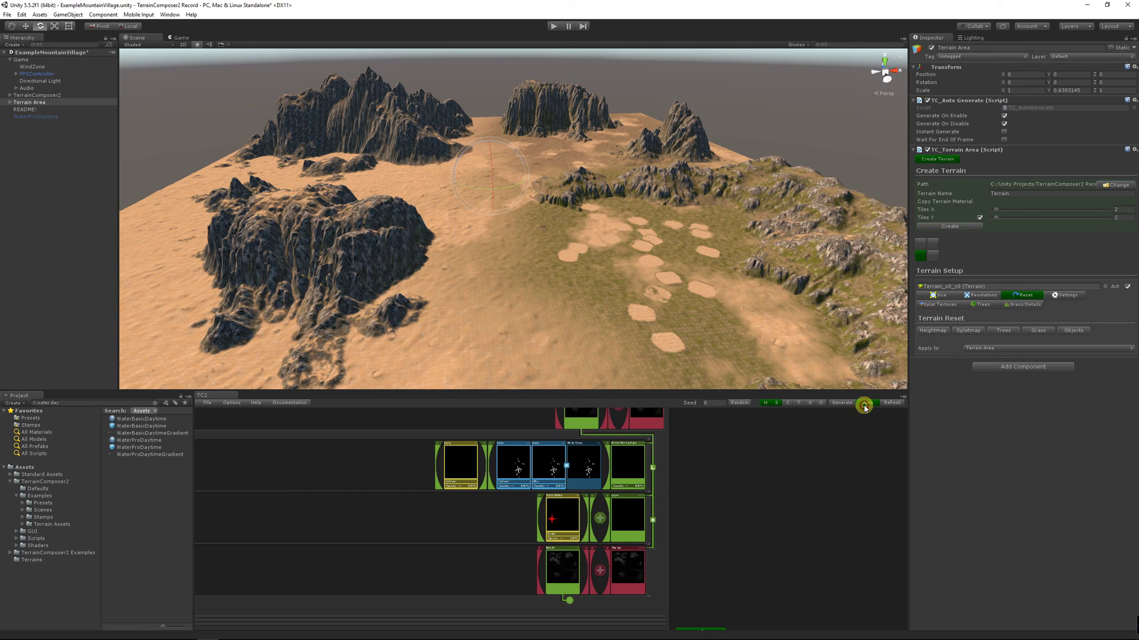
Move the layer of the large desert mountain nearest the viewer along X to about -1000
{"action": "left_click", "coordinate": [570, 602]}
{"action": "middle_click_drag", "start_coordinate": [595, 597], "coordinate": [590, 413]}
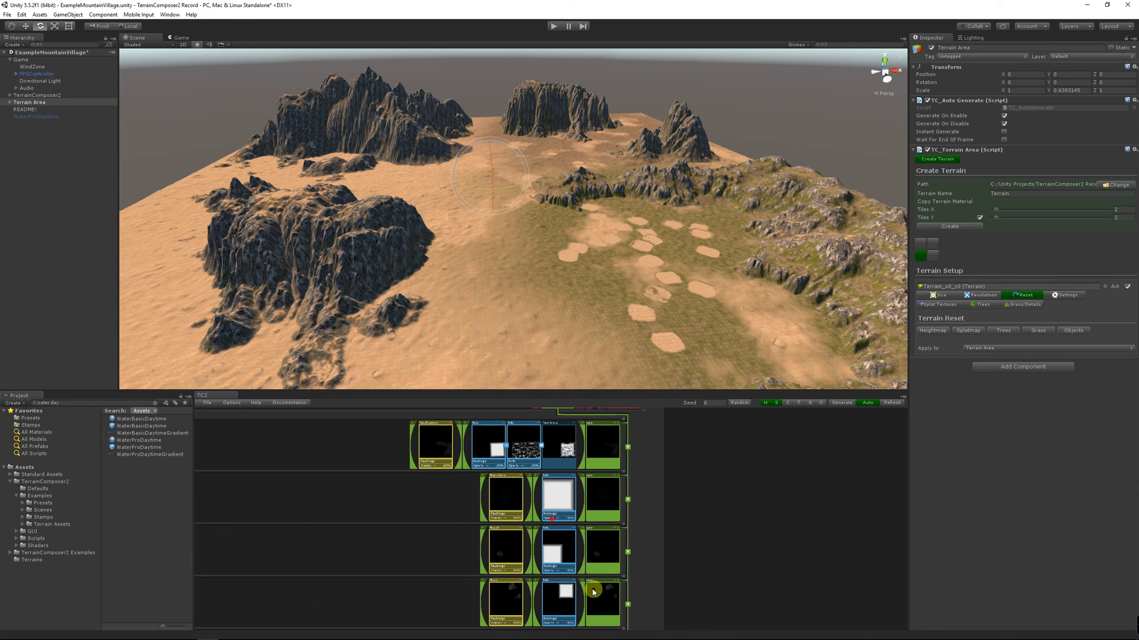
{"action": "left_click", "coordinate": [604, 545]}
{"action": "right_click_drag", "start_coordinate": [477, 267], "coordinate": [448, 272]}
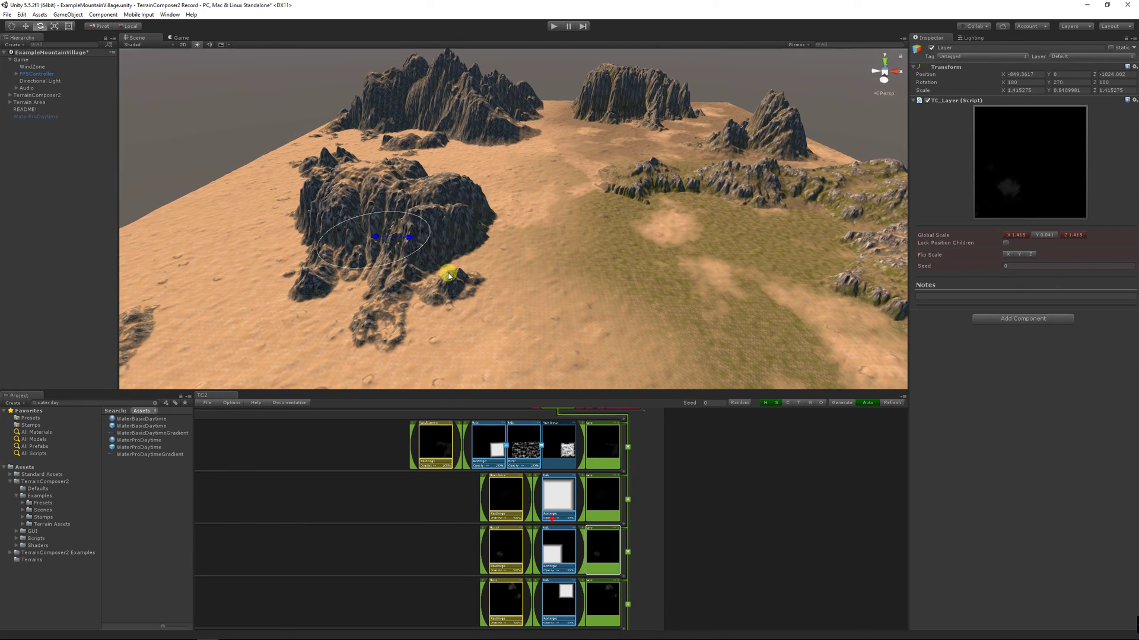
{"action": "key", "text": "w"}
{"action": "left_click_drag", "start_coordinate": [407, 242], "coordinate": [373, 242]}
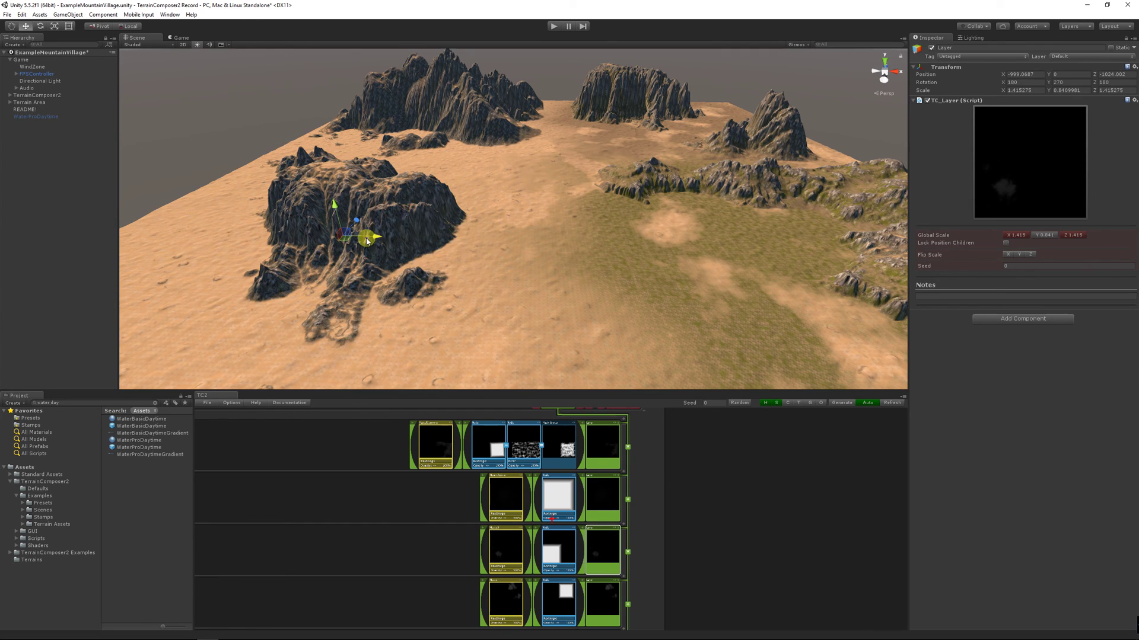
Transform the same mountain layer to about X -1415, Z -727, Y rotation 311° and scale 1.86, and duplicate it
{"action": "key", "text": "e"}
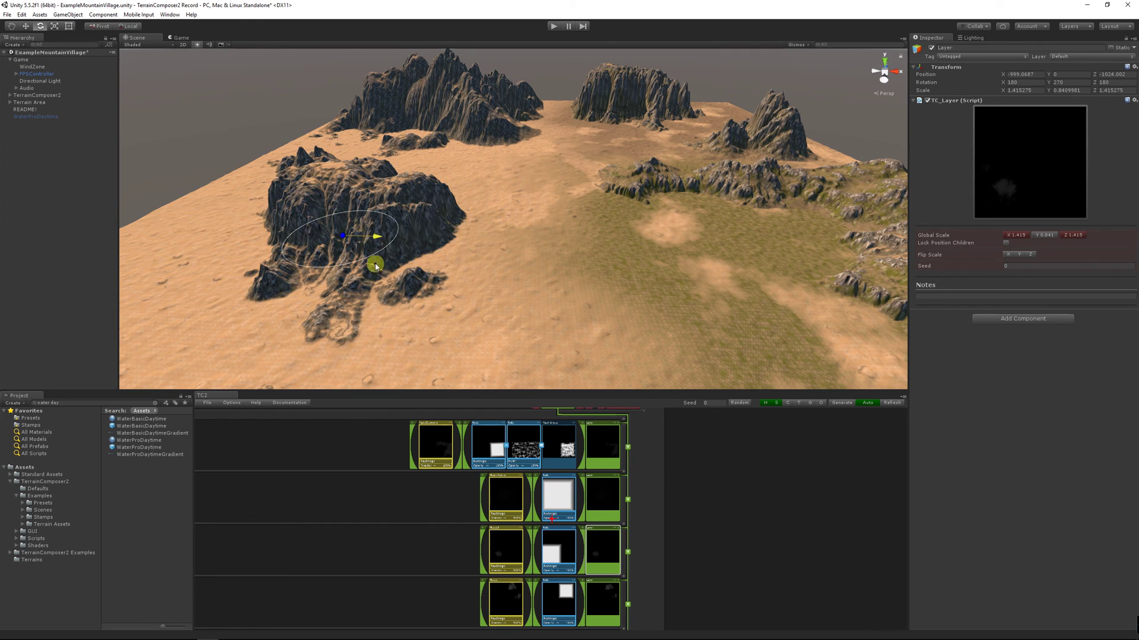
{"action": "left_click_drag", "start_coordinate": [375, 261], "coordinate": [295, 210]}
{"action": "key", "text": "r"}
{"action": "key", "text": "w"}
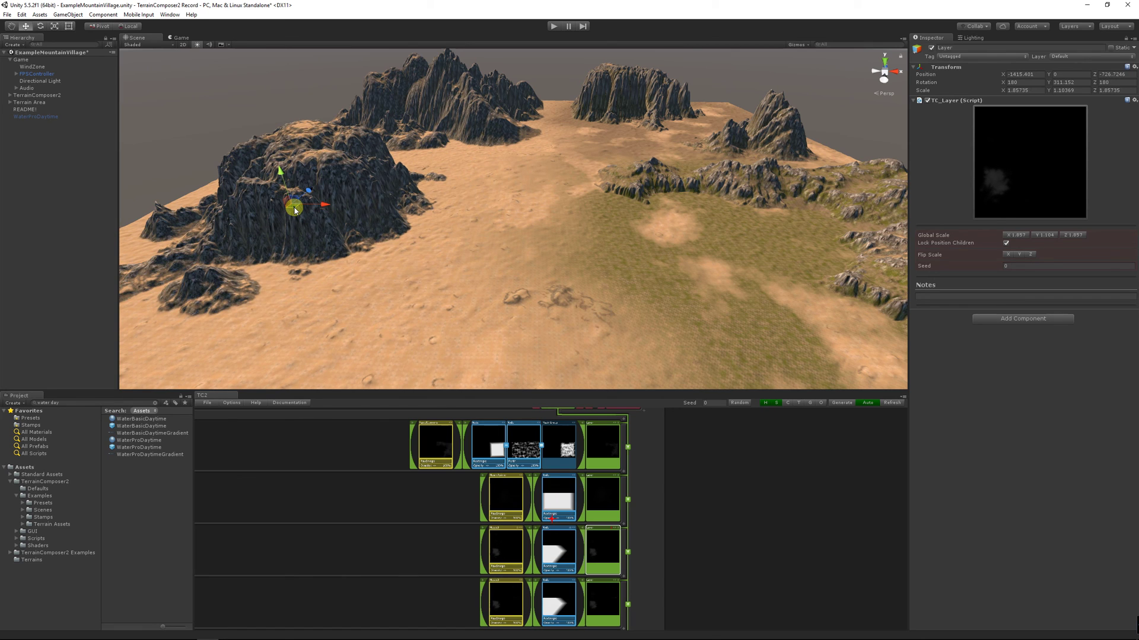
Move one copy of the mountain layer to about X -970, Z -925 and scale it to about 1.37
{"action": "left_click_drag", "start_coordinate": [295, 209], "coordinate": [359, 233]}
{"action": "key", "text": "r"}
{"action": "key", "text": "w"}
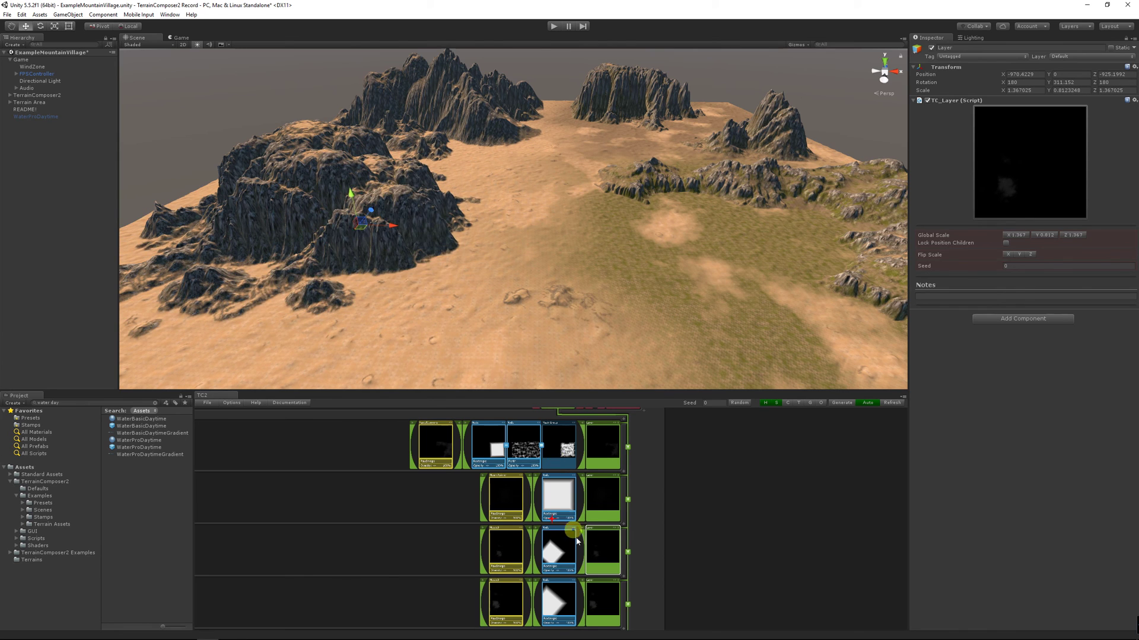
Move the layer of the far mountains on the desert's edge to about X -88, Z 761 and scale it to about 1.17
{"action": "left_click", "coordinate": [607, 604]}
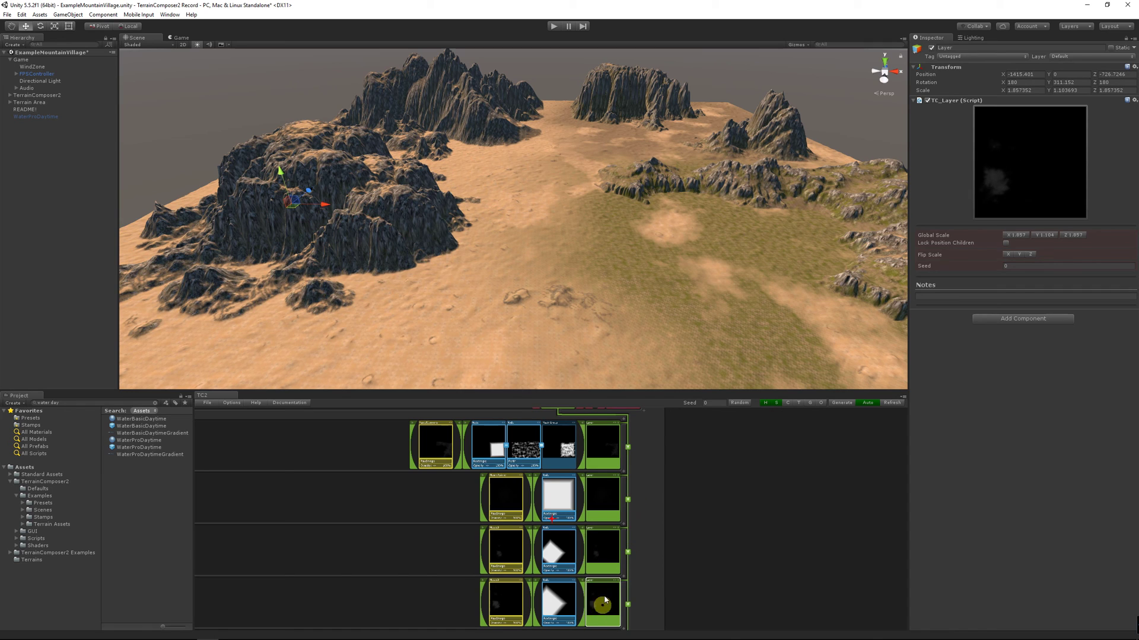
{"action": "middle_click_drag", "start_coordinate": [610, 573], "coordinate": [590, 449]}
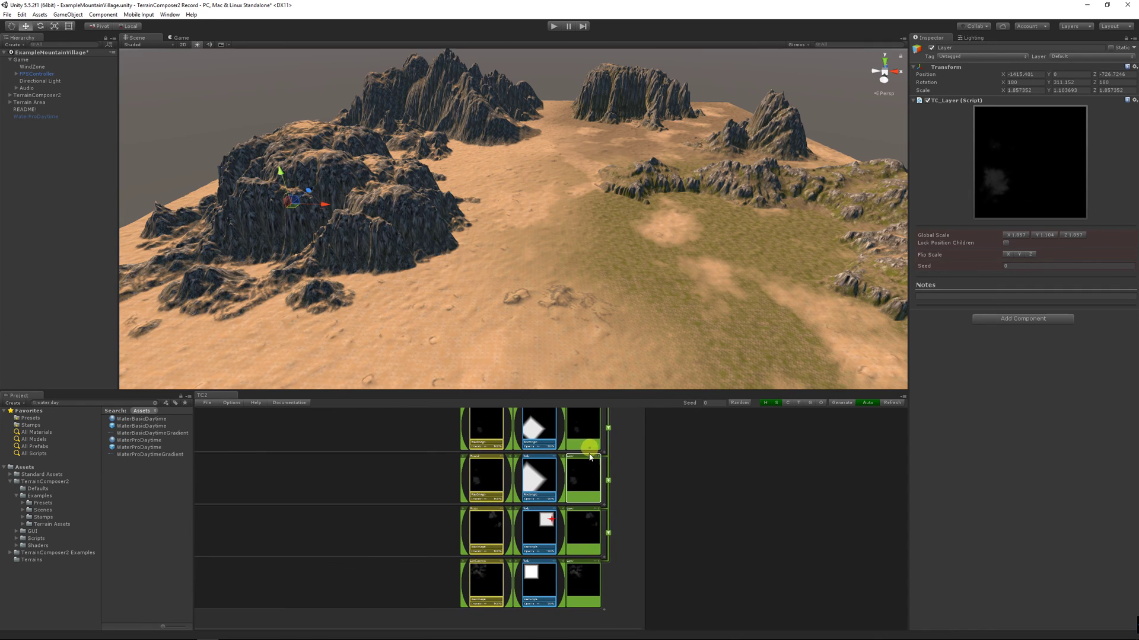
{"action": "left_click", "coordinate": [586, 528]}
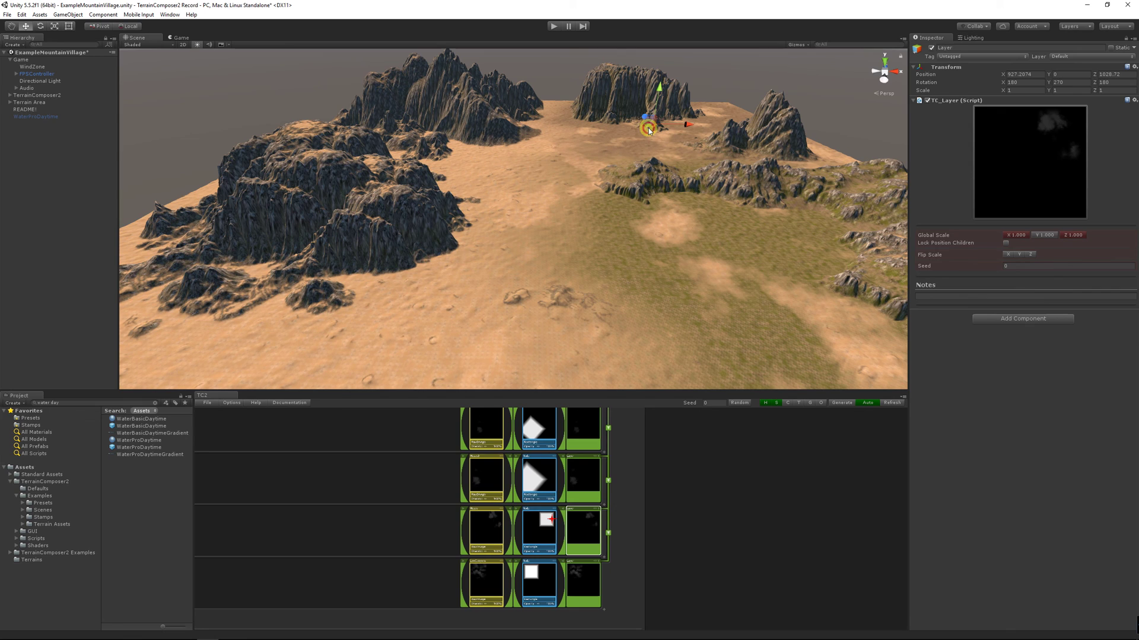
{"action": "left_click_drag", "start_coordinate": [648, 129], "coordinate": [547, 133]}
{"action": "key", "text": "r"}
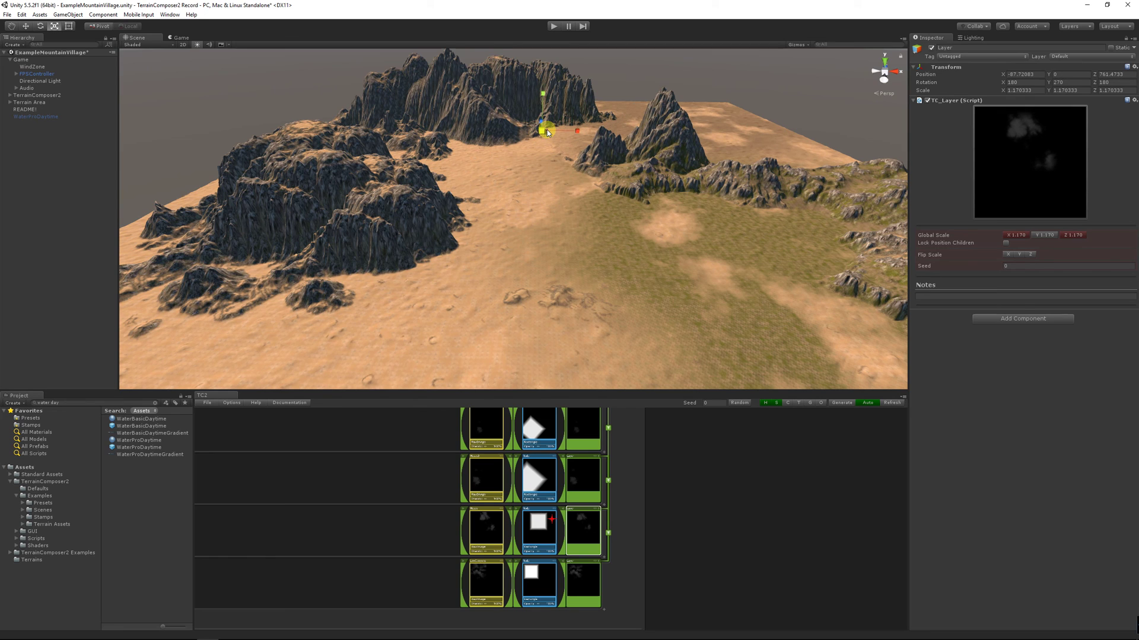
Nudge the layer of the mountain range at the terrain's far corner slightly inward
{"action": "left_click", "coordinate": [586, 586]}
{"action": "key", "text": "w"}
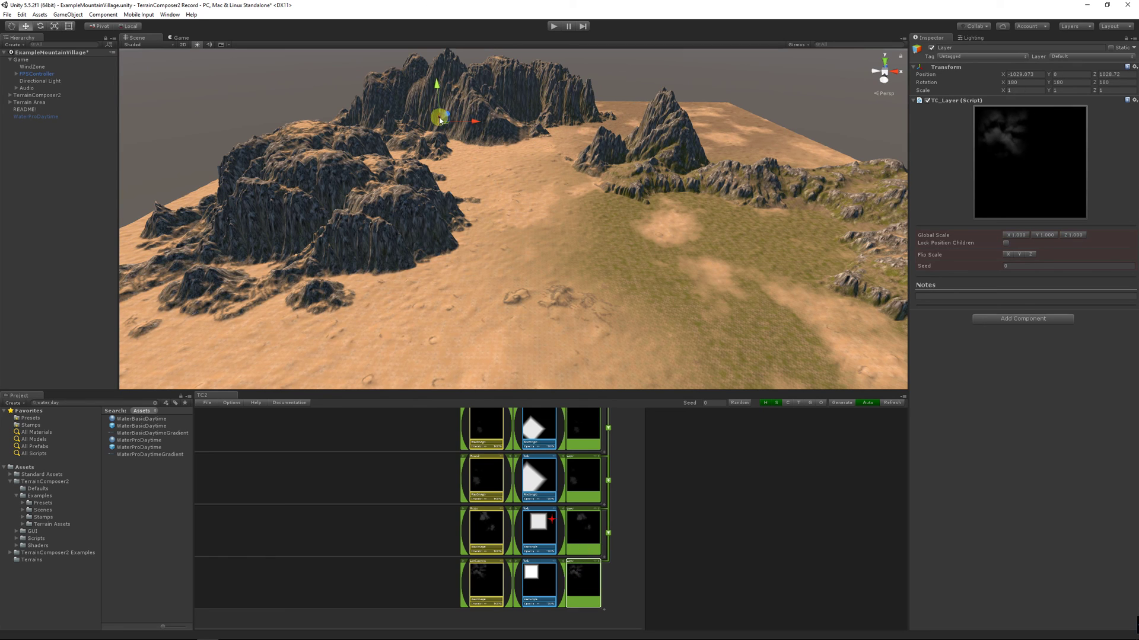
{"action": "left_click_drag", "start_coordinate": [445, 125], "coordinate": [450, 126]}
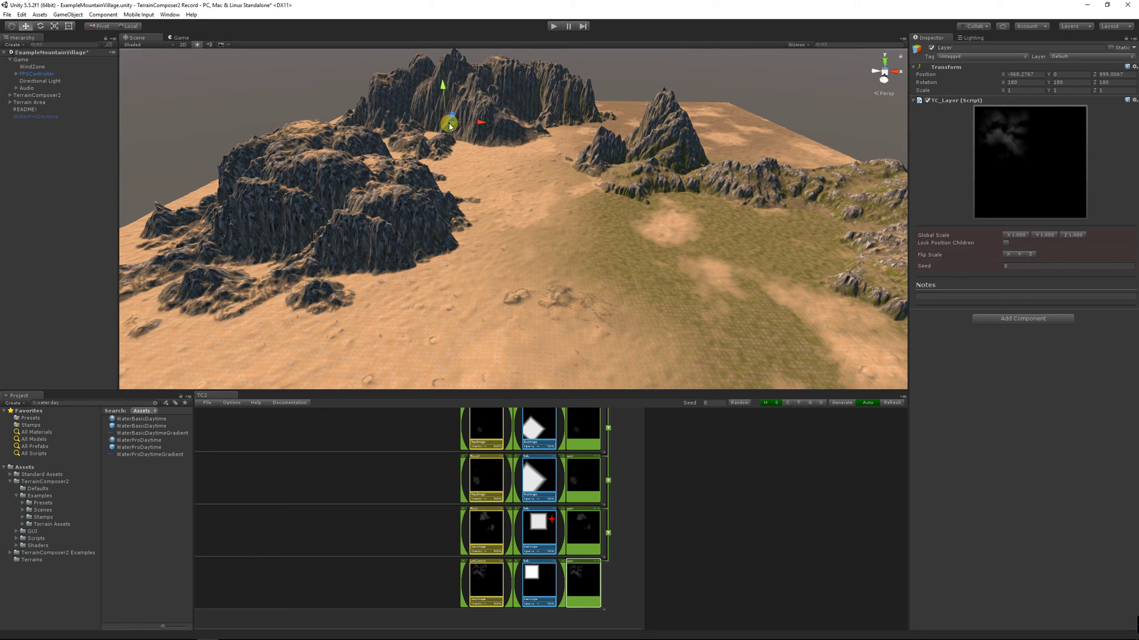
Put the two far mountain layers into a new layer group and shift the corner range to about X -894, Z 1049
{"action": "left_click", "coordinate": [605, 505]}
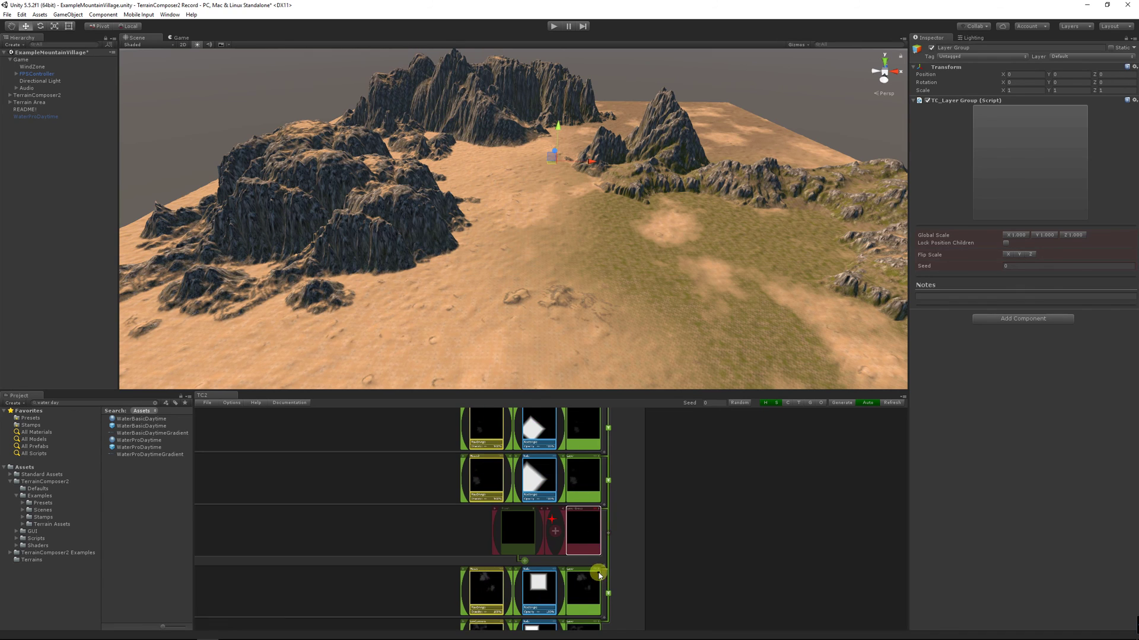
{"action": "middle_click_drag", "start_coordinate": [597, 573], "coordinate": [588, 496]}
{"action": "left_click_drag", "start_coordinate": [582, 498], "coordinate": [509, 447]}
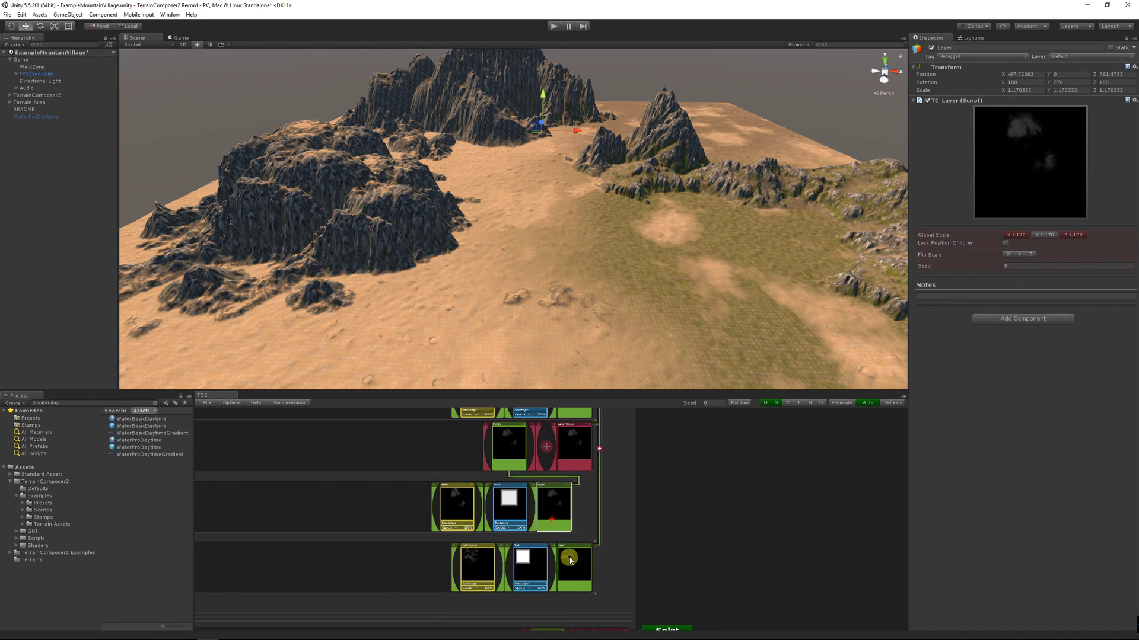
{"action": "left_click_drag", "start_coordinate": [568, 558], "coordinate": [545, 507]}
{"action": "middle_click_drag", "start_coordinate": [594, 137], "coordinate": [623, 445]}
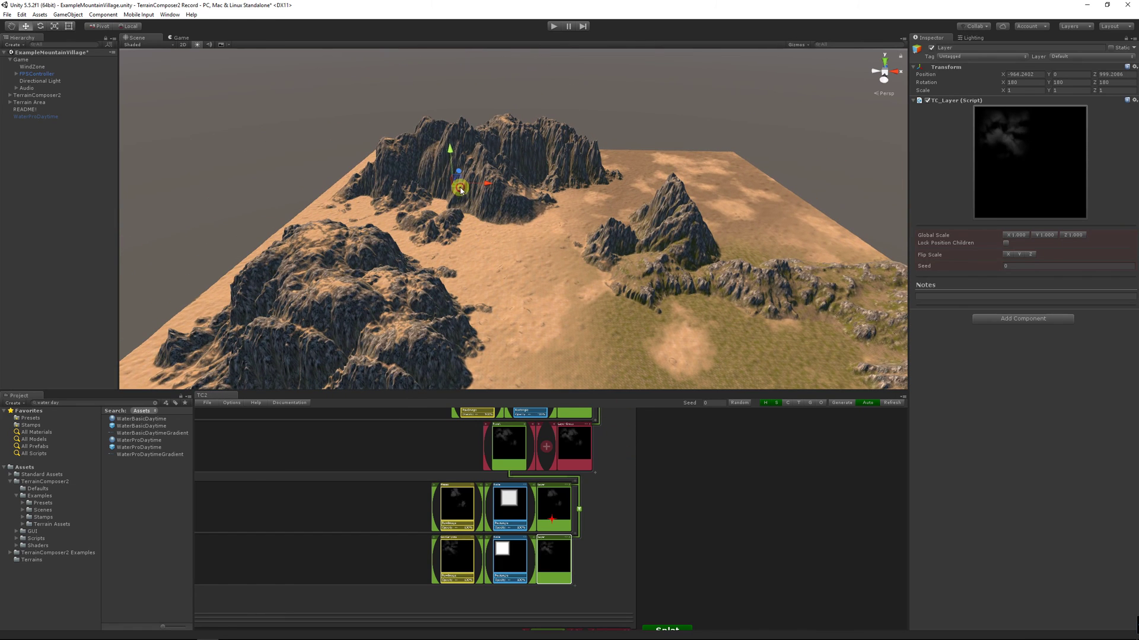
{"action": "mouse_move", "coordinate": [461, 190]}
{"action": "left_mouse_down"}
{"action": "mouse_move", "coordinate": [479, 183]}
{"action": "mouse_move", "coordinate": [460, 173]}
{"action": "mouse_move", "coordinate": [476, 189]}
{"action": "left_mouse_up"}
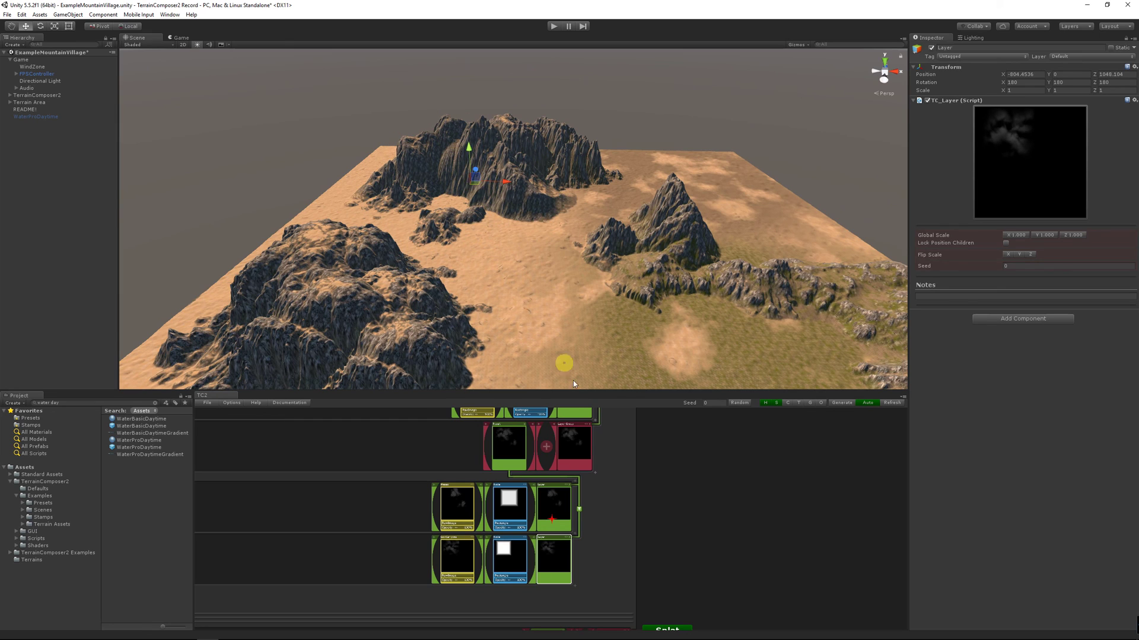
Transform the whole layer group to about X -94, Z 908, with a Y rotation of about 35° and a scale of 1.18
{"action": "left_click", "coordinate": [587, 442]}
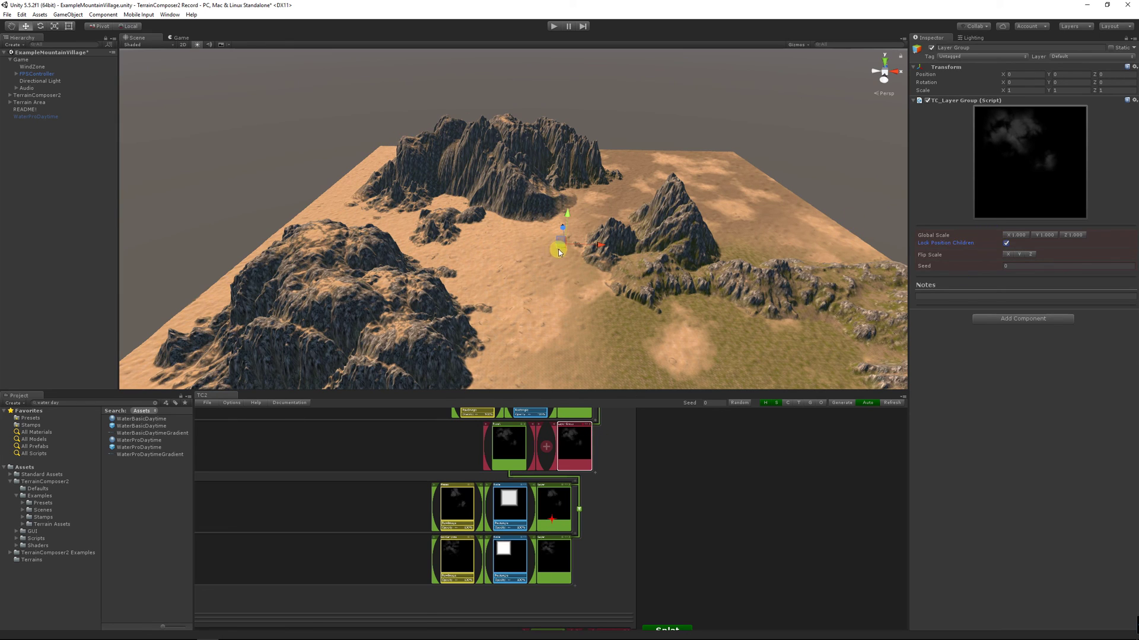
{"action": "left_click_drag", "start_coordinate": [558, 252], "coordinate": [555, 189]}
{"action": "key", "text": "e"}
{"action": "key", "text": "r"}
{"action": "middle_click_drag", "start_coordinate": [593, 225], "coordinate": [581, 221]}
{"action": "left_click_drag", "start_coordinate": [581, 221], "coordinate": [400, 128], "text": "alt"}
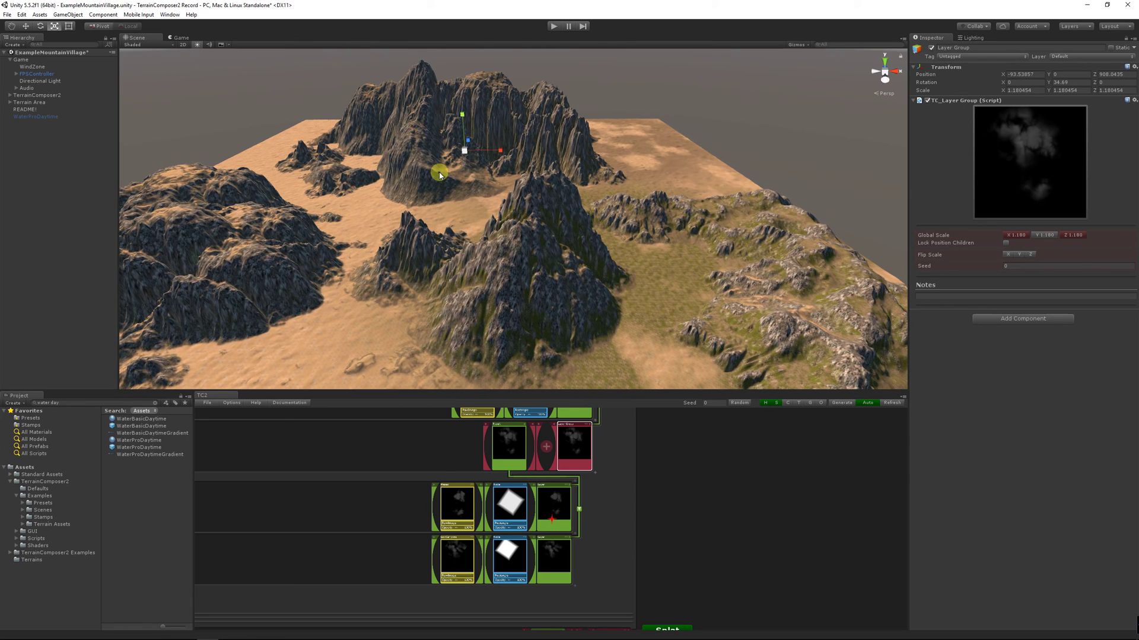
Turn tree, grass and object generation back on to repopulate the reshaped terrain
{"action": "right_click_drag", "start_coordinate": [440, 173], "coordinate": [500, 205]}
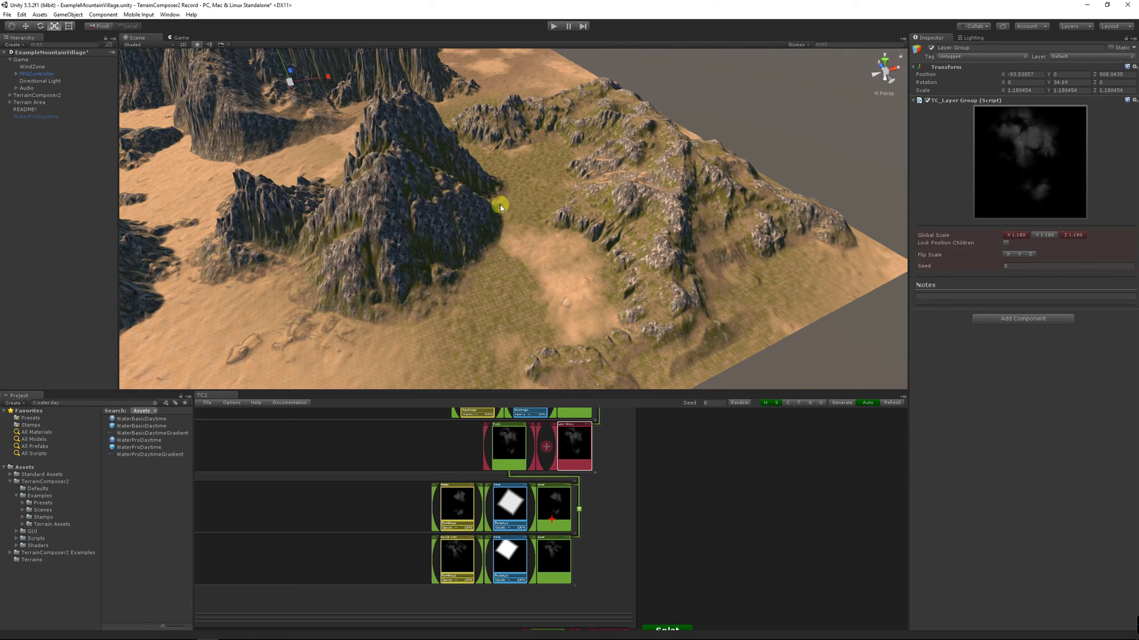
{"action": "left_click", "coordinate": [803, 405]}
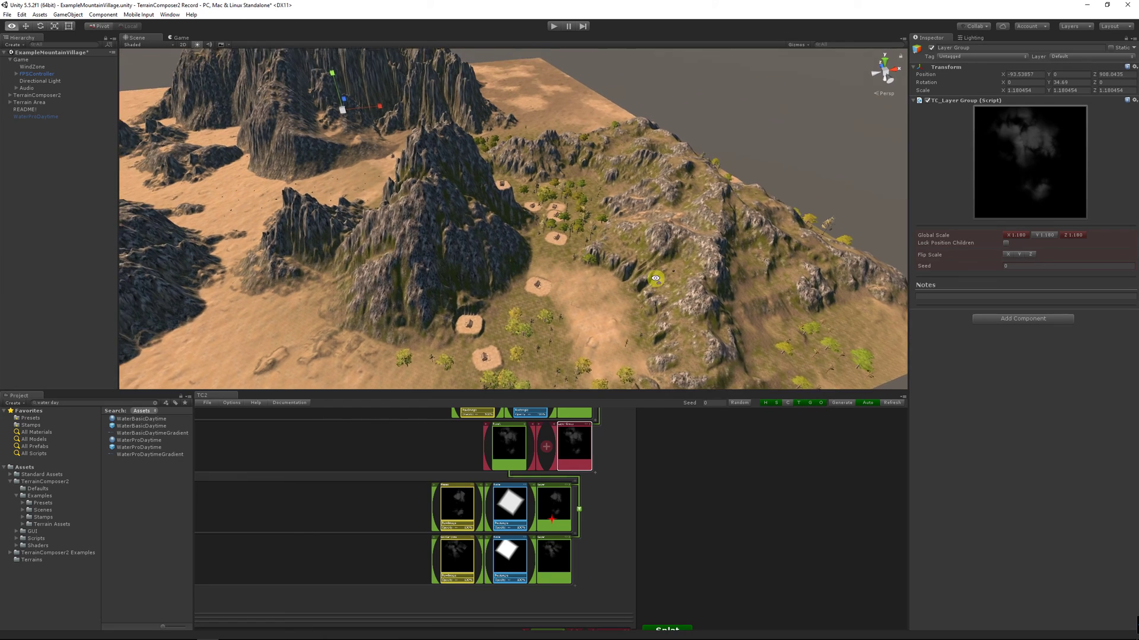